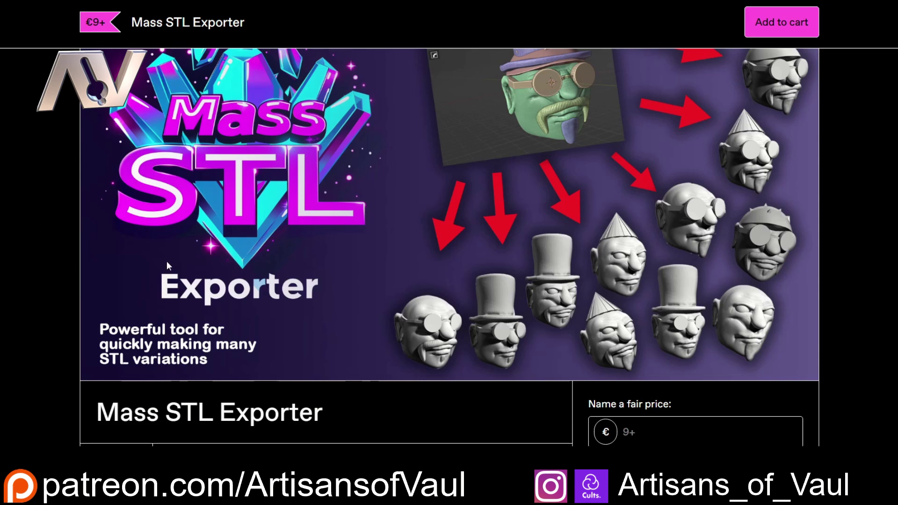
Scroll the Mass STL Exporter Gumroad page down to the price box and back up
scroll(449, 223, down, 2)
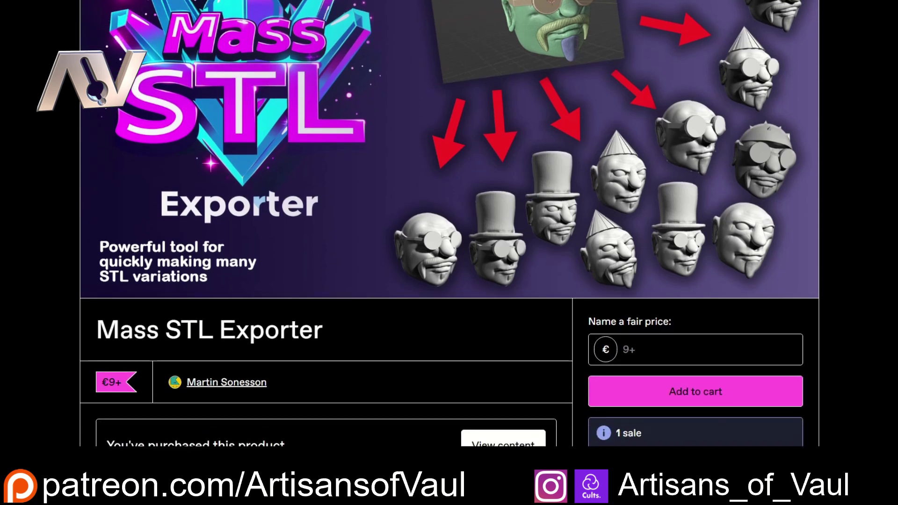
scroll(448, 223, up, 3)
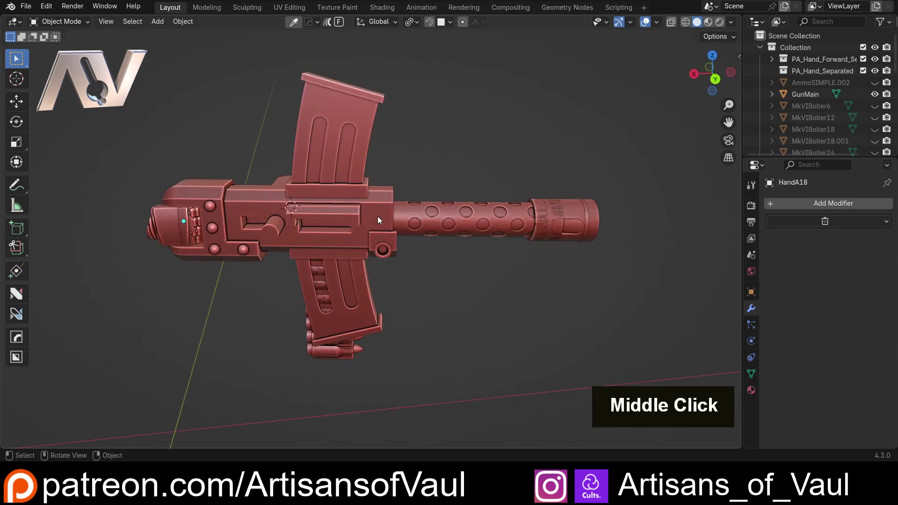
middle_drag(378, 217, 233, 214)
shift+middle_drag(363, 228, 369, 249)
shift+middle_drag(447, 292, 422, 303)
middle_drag(364, 287, 357, 237)
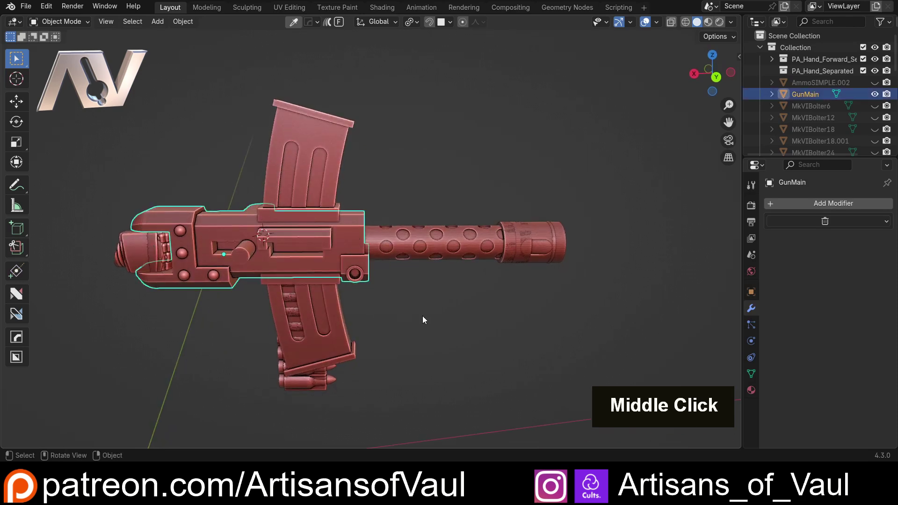
double_click(546, 239)
key(g)
click(561, 154)
double_click(528, 255)
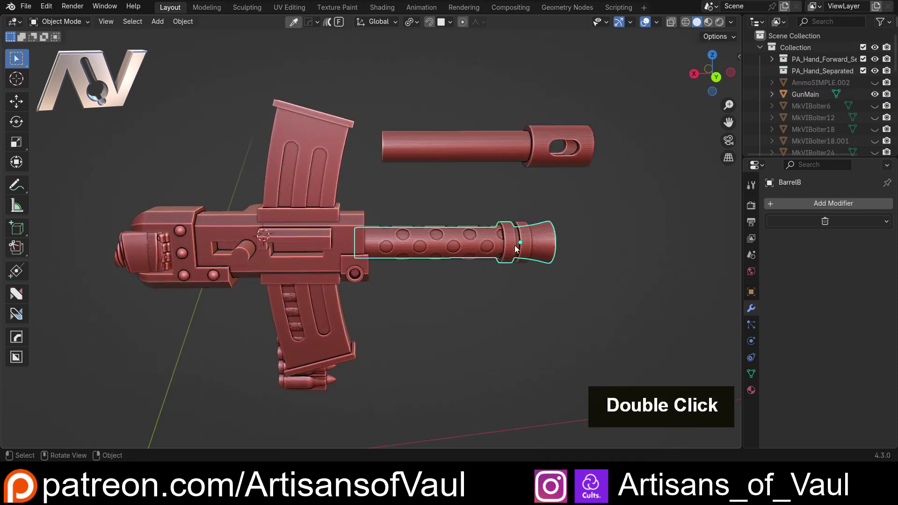
drag(529, 260, 530, 310)
key(ctrl+z)
key(ctrl+z)
scroll(769, 141, down, 6)
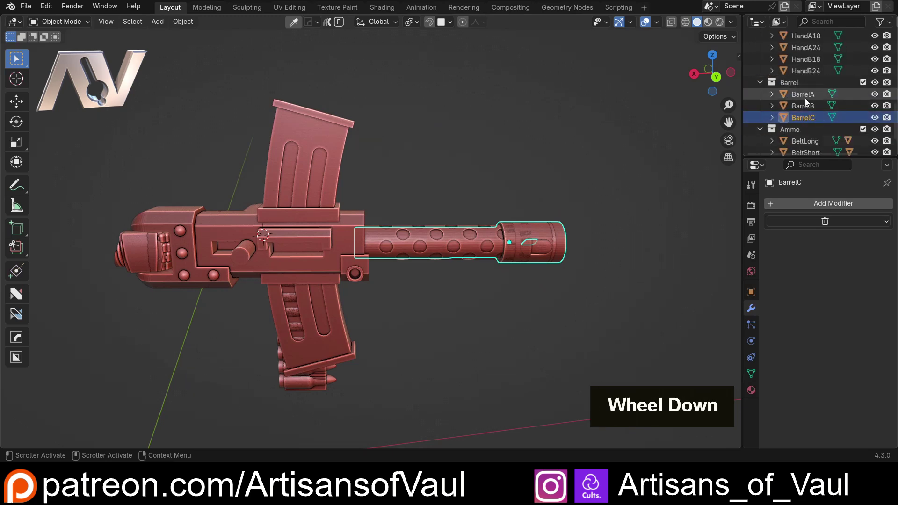
double_click(875, 95)
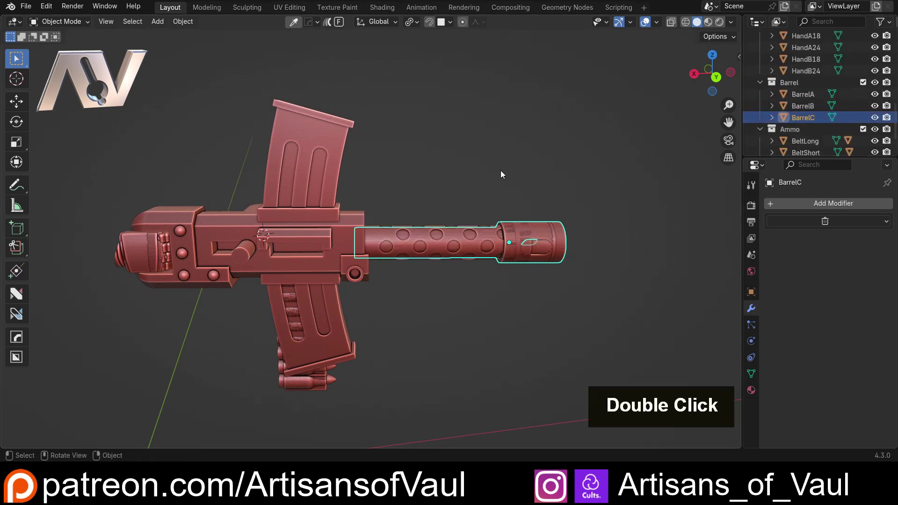
scroll(779, 133, down, 3)
click(406, 175)
mouse_move(406, 175)
middle_down()
mouse_move(373, 178)
mouse_move(436, 156)
mouse_move(391, 178)
middle_up()
click(329, 184)
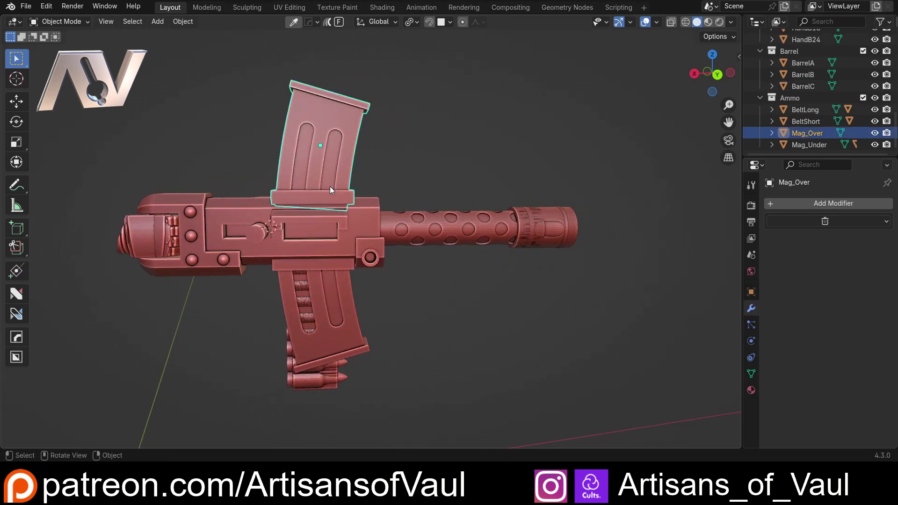
key(g)
click(421, 136)
double_click(332, 297)
key(g)
click(444, 310)
click(302, 292)
key(g)
click(213, 300)
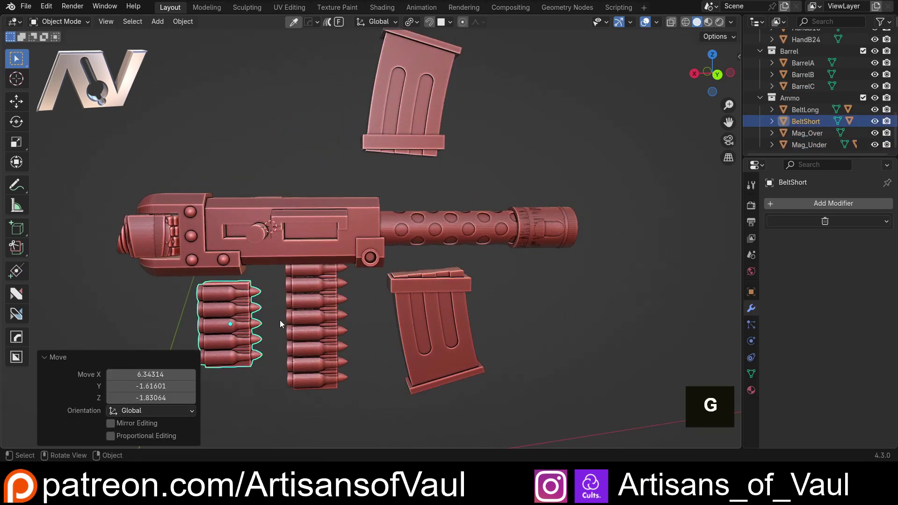
key(ctrl+z)
key(ctrl+z)
key(ctrl+z)
key(ctrl+z)
key(ctrl+z)
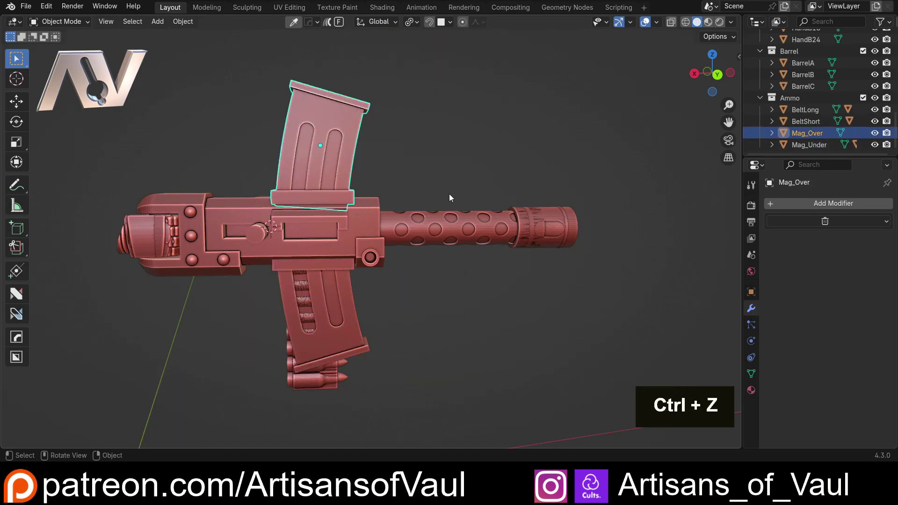
middle_drag(383, 157, 514, 326)
shift+middle_drag(473, 306, 404, 268)
scroll(405, 268, up, 1)
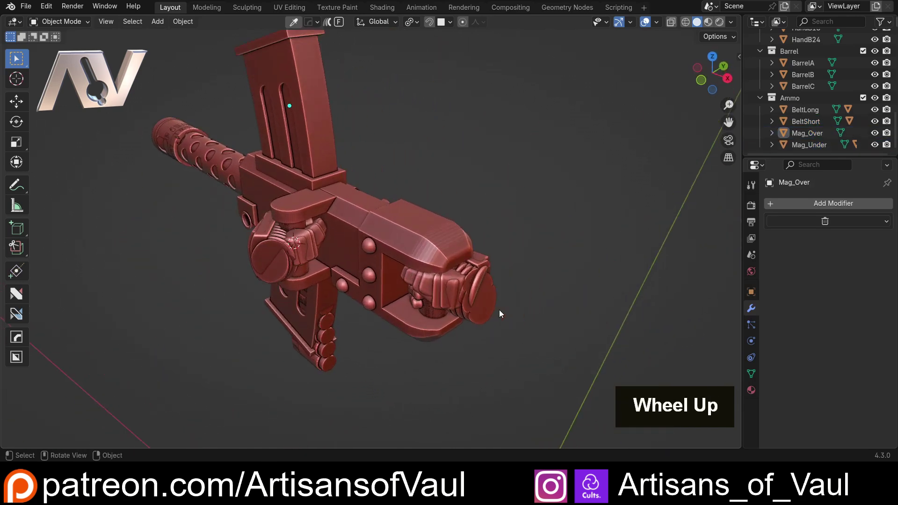
shift+click(476, 290)
shift+click(273, 256)
key(f)
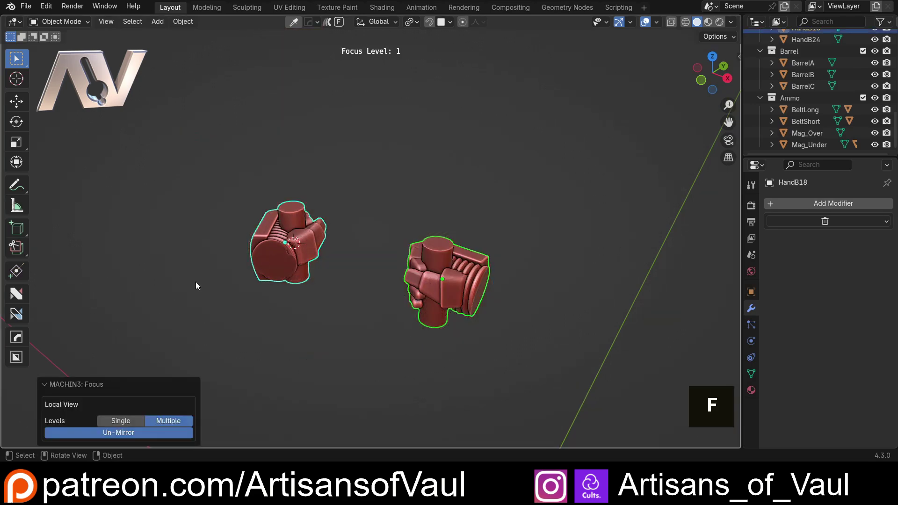
key(f)
middle_drag(587, 170, 483, 178)
scroll(514, 196, up, 4)
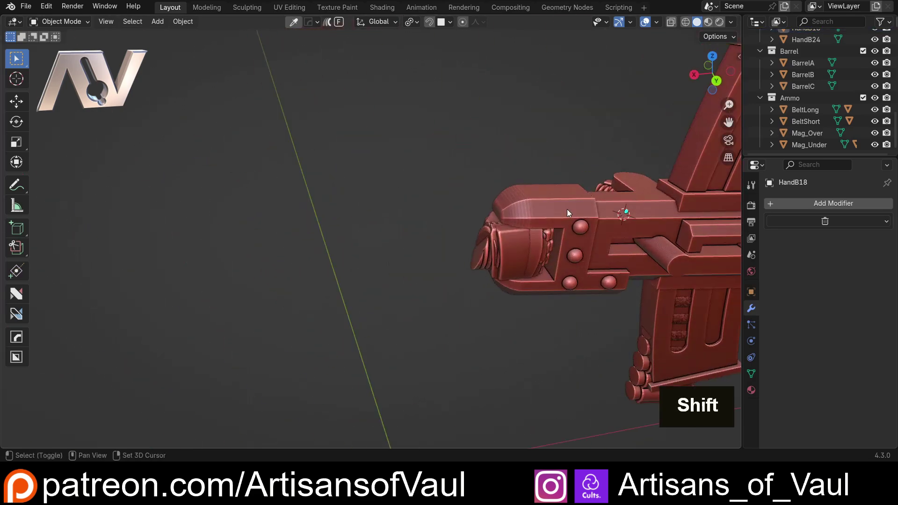
scroll(582, 215, down, 5)
shift+middle_drag(581, 214, 397, 276)
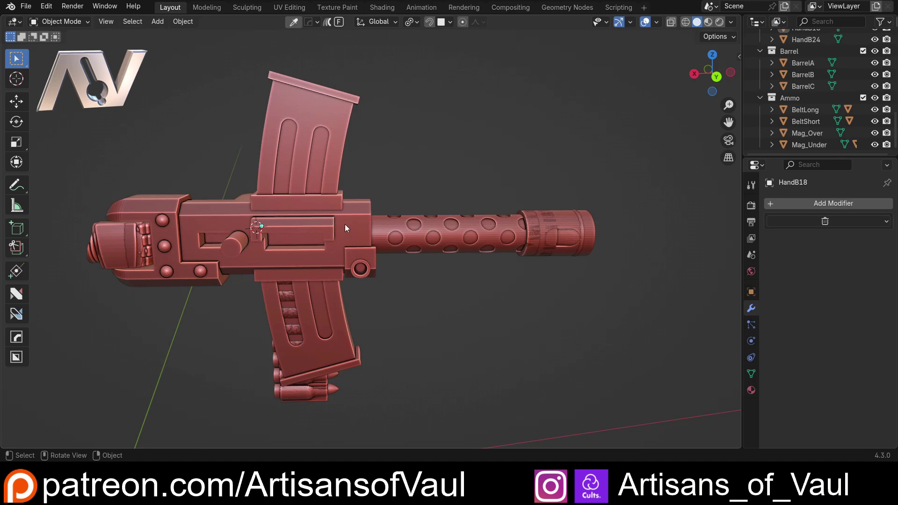
click(361, 218)
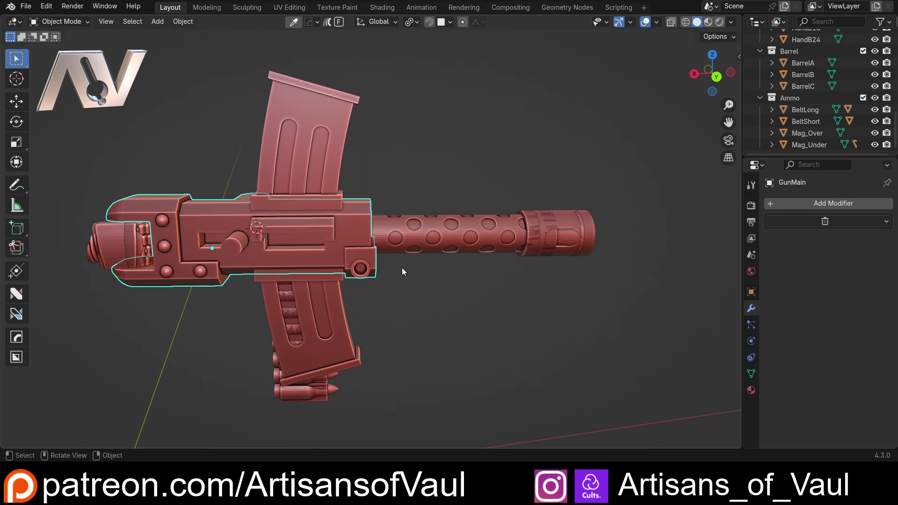
click(388, 185)
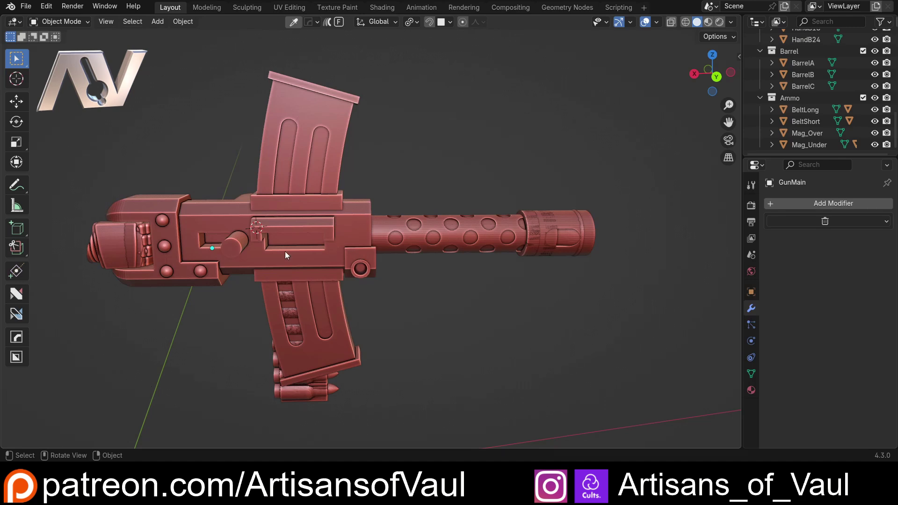
scroll(422, 283, down, 2)
shift+middle_drag(417, 282, 395, 296)
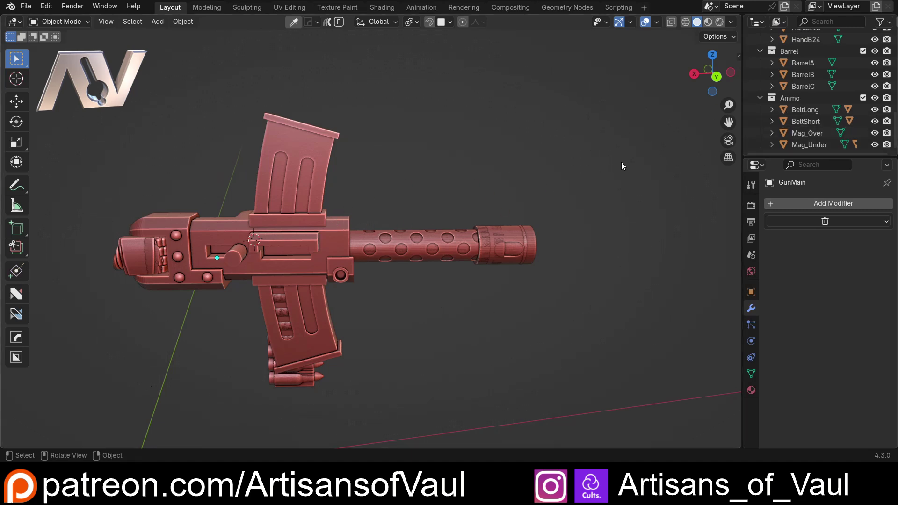
Show the Mass STL Exporter panel in Blender's sidebar and widen it so labels read fully
key(n)
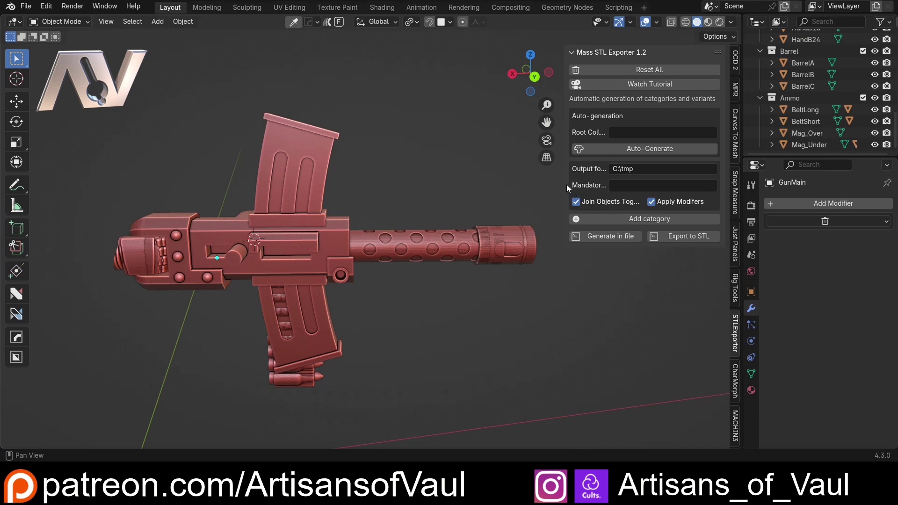
drag(565, 186, 508, 193)
Copy GunMain's name from the Outliner and paste it into the Mandatory object field
click(818, 89)
scroll(817, 88, up, 5)
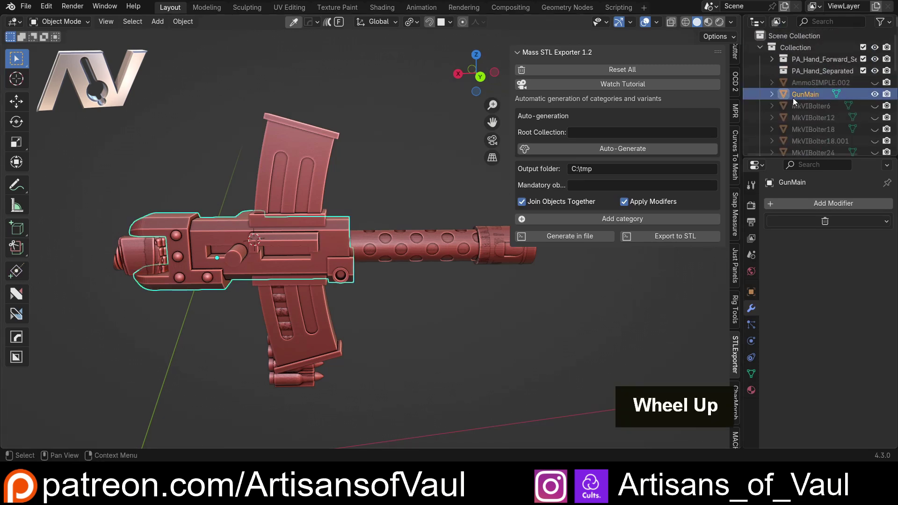
double_click(812, 94)
key(ctrl+c)
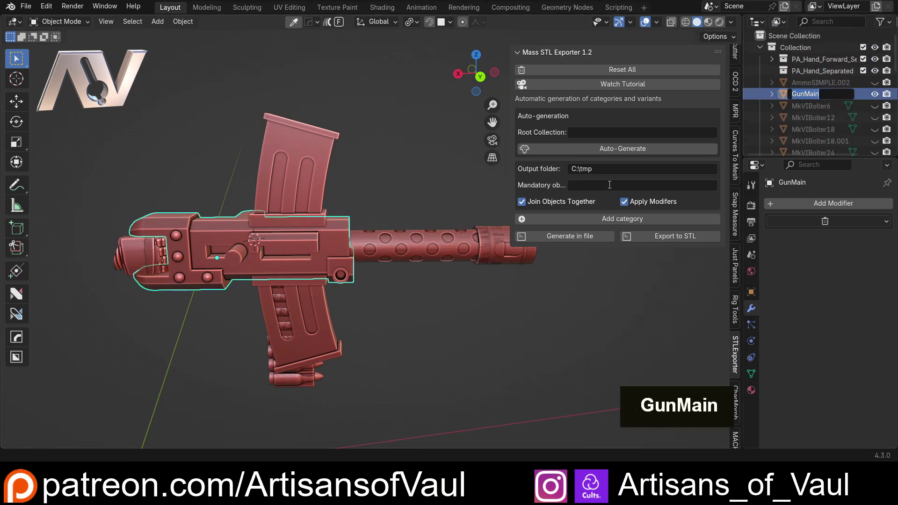
double_click(608, 185)
key(ctrl+v)
key(Return)
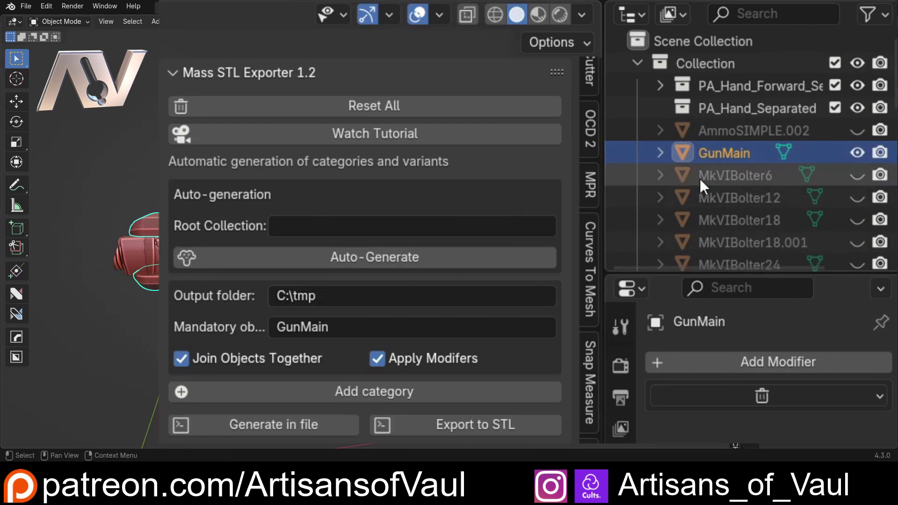
Check the Hands, Barrel and Ammo collections in the Outliner, then collapse them
scroll(699, 178, down, 10)
scroll(700, 178, up, 3)
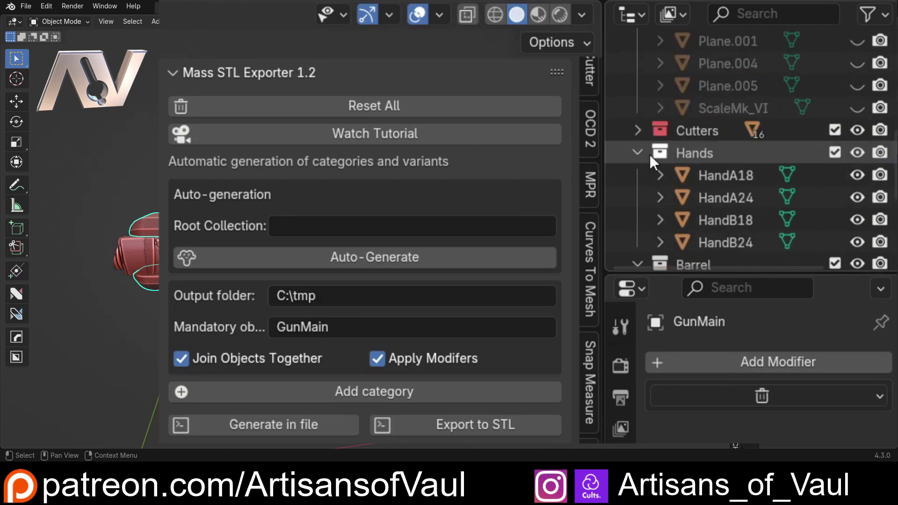
click(637, 152)
click(634, 177)
click(636, 197)
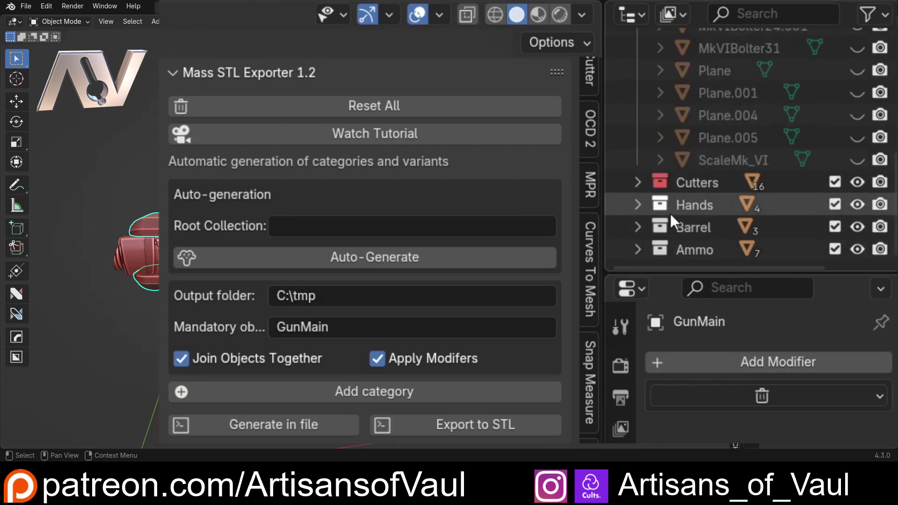
click(633, 227)
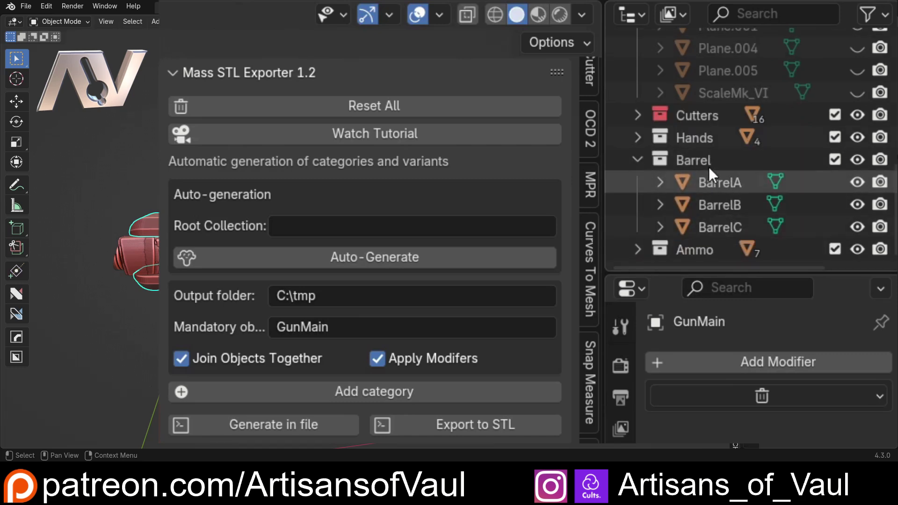
click(631, 248)
scroll(664, 220, down, 4)
click(638, 160)
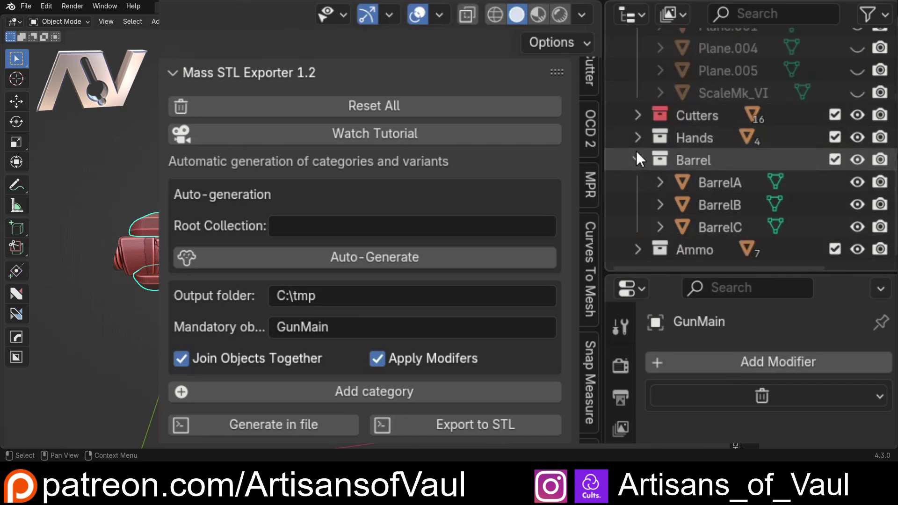
click(636, 156)
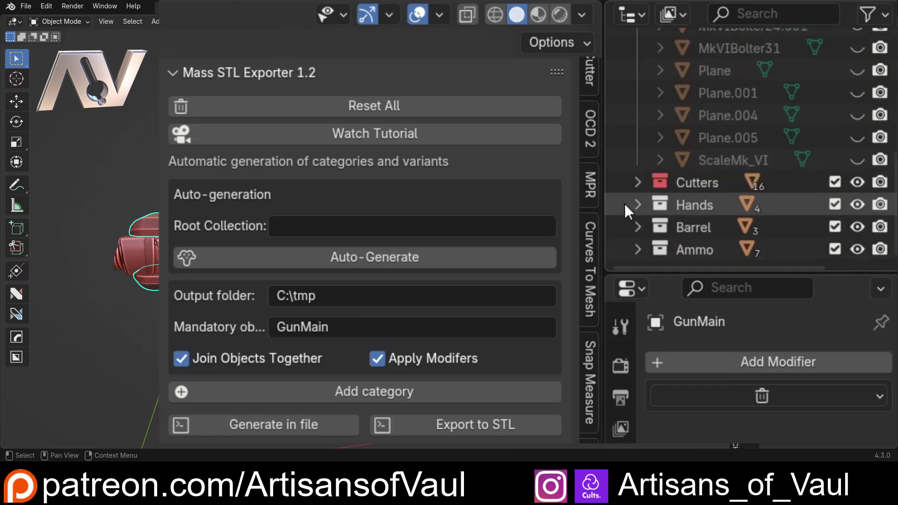
scroll(624, 200, up, 6)
Add a new collection, Collection 6, under the Scene Collection
right_click(647, 48)
click(561, 47)
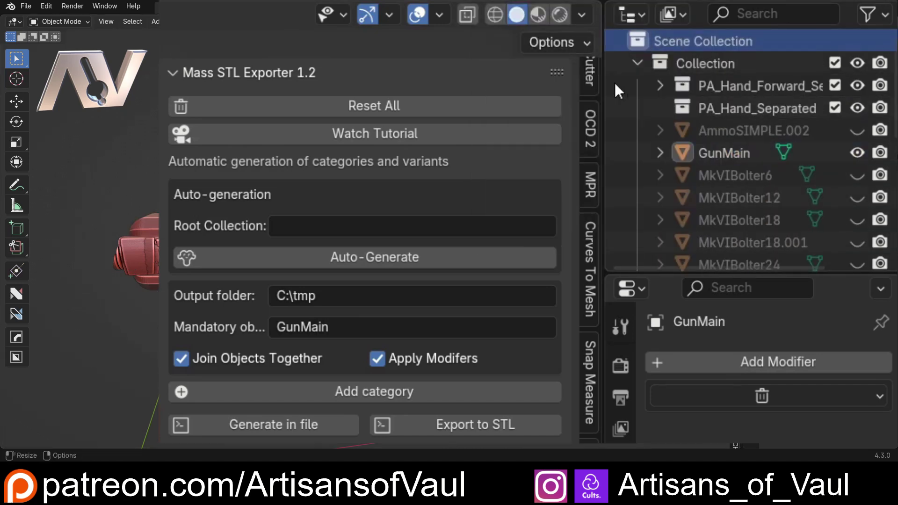
scroll(672, 172, down, 10)
Rename Collection 6 to Options
double_click(689, 249)
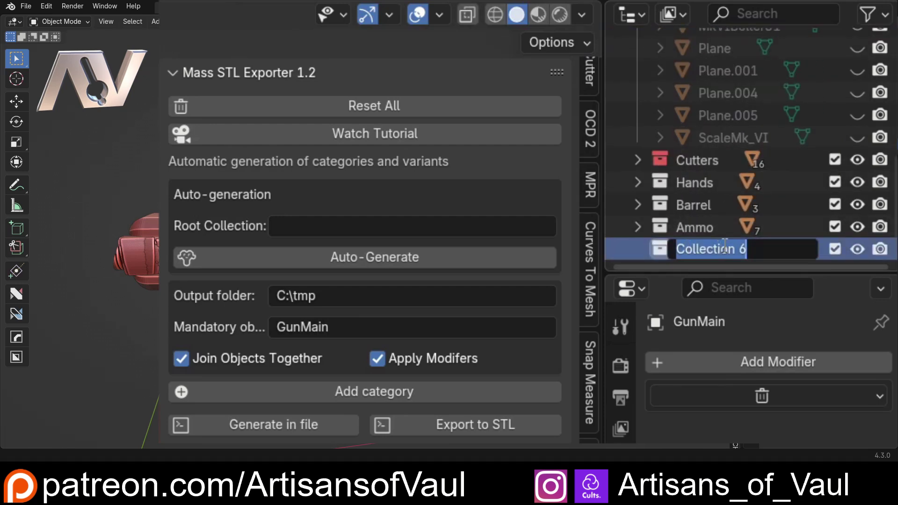
text(Options)
key(Return)
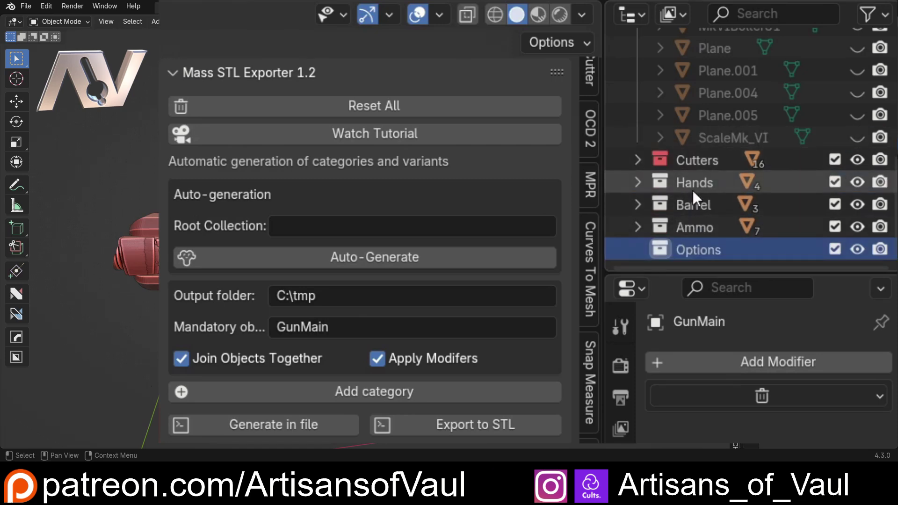
Move the Hands and Barrel collections into Options and expand them to verify their models
drag(692, 185, 692, 248)
drag(716, 191, 692, 209)
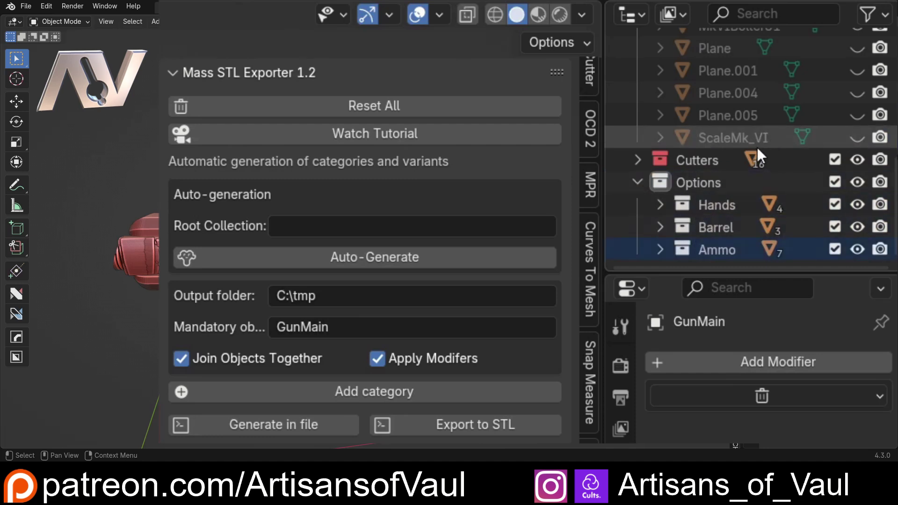
click(660, 205)
scroll(657, 219, down, 3)
click(659, 226)
scroll(660, 248, down, 2)
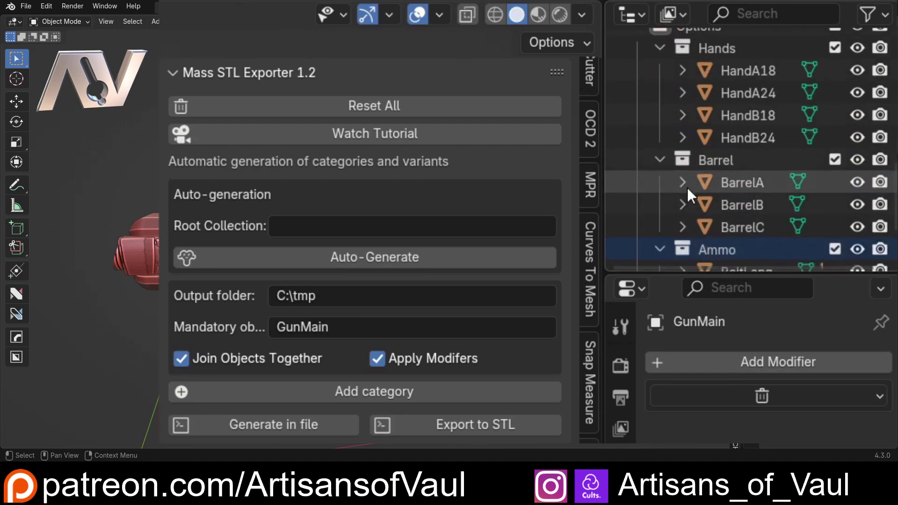
scroll(613, 130, up, 4)
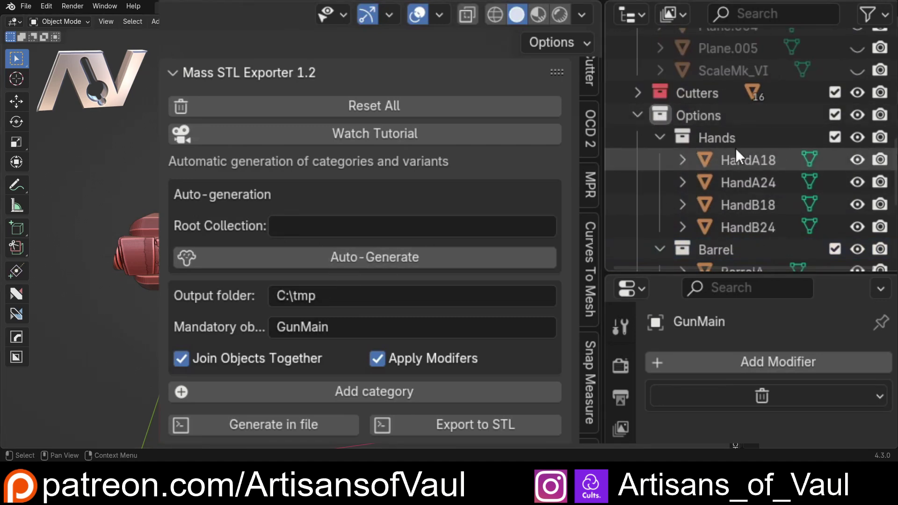
scroll(711, 117, up, 1)
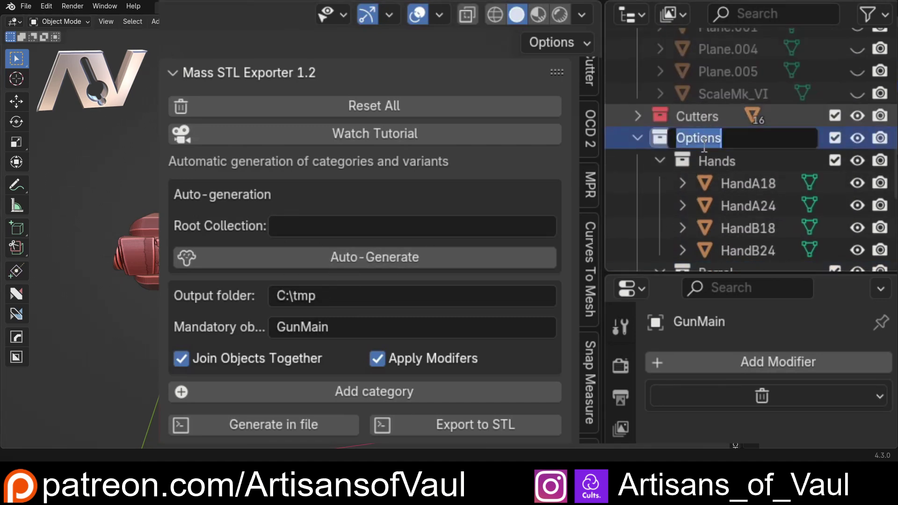
click(702, 139)
Set the Mass STL Exporter's Root Collection to Options
double_click(705, 138)
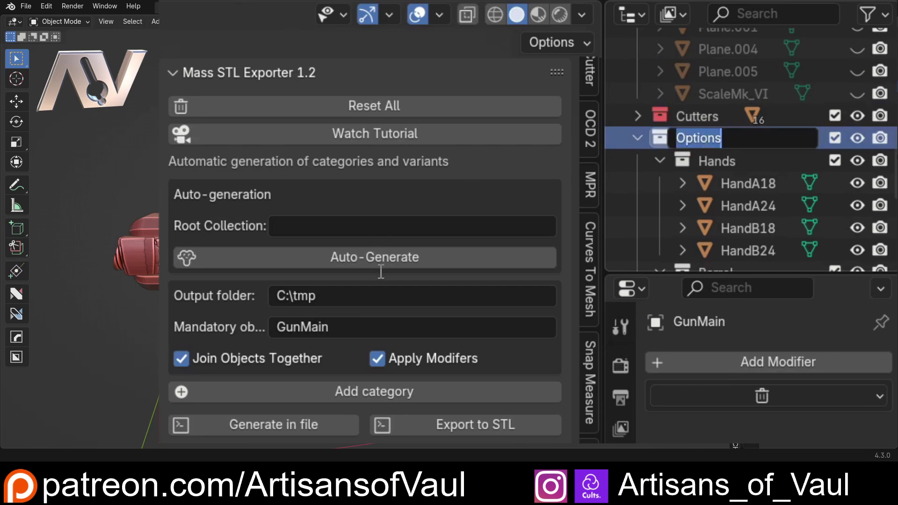
click(358, 227)
click(356, 227)
key(ctrl+v)
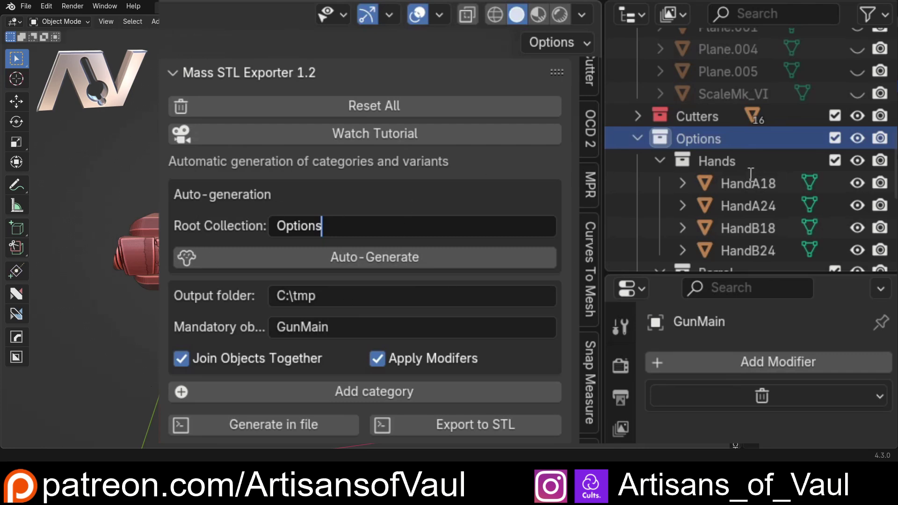
key(Return)
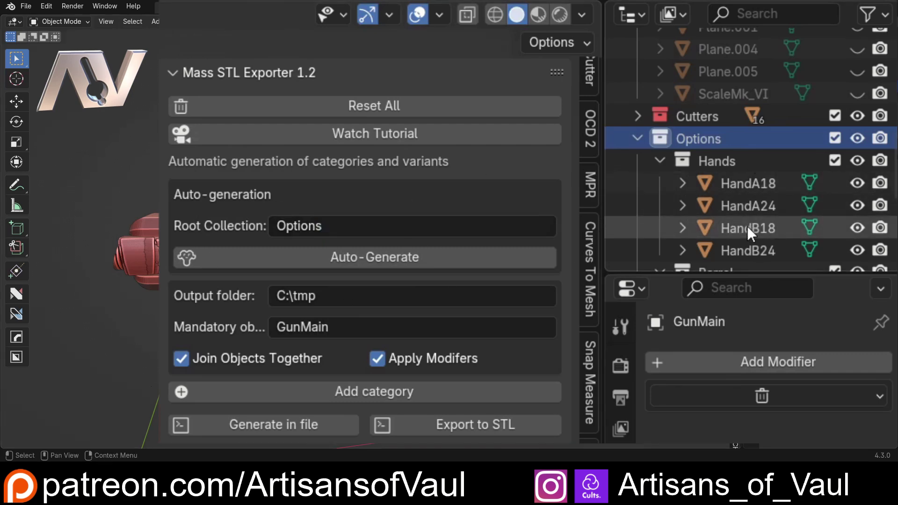
Inspect HandA18 and HandB18 on their own, then select the HandA24 and HandB24 models
click(765, 227)
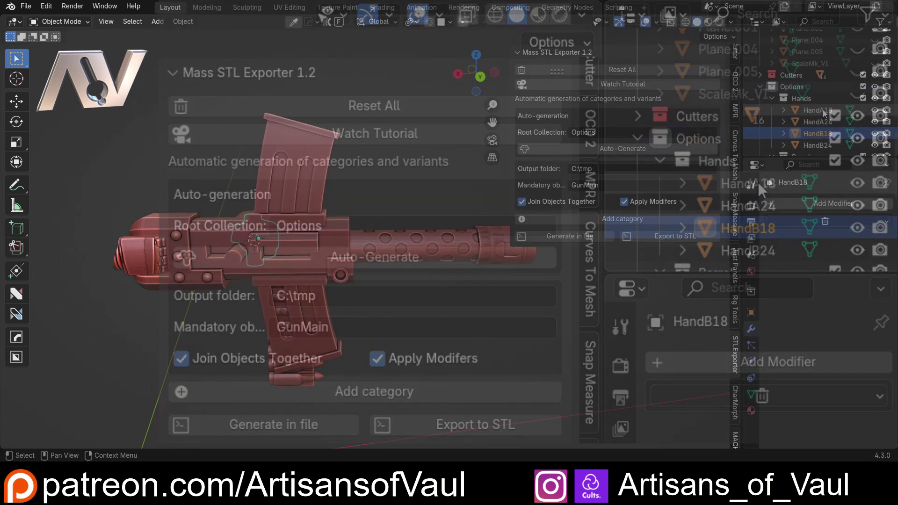
ctrl+click(758, 183)
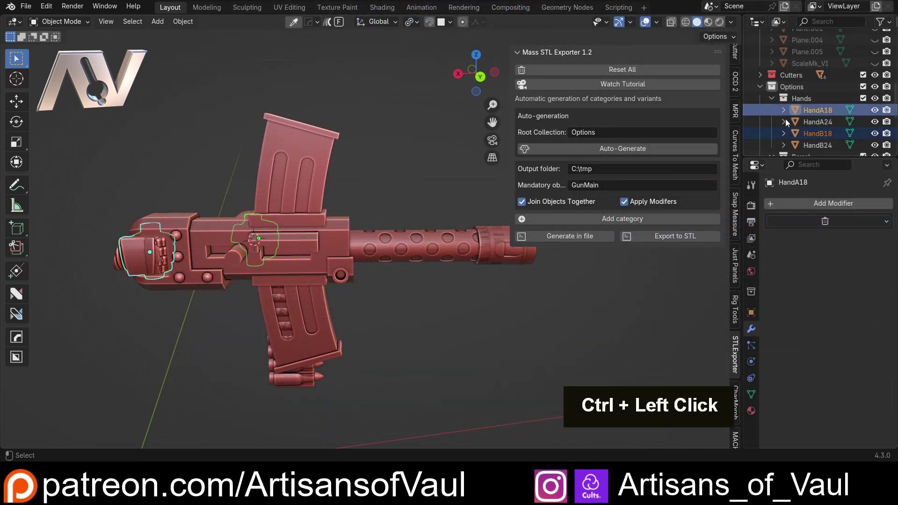
key(f)
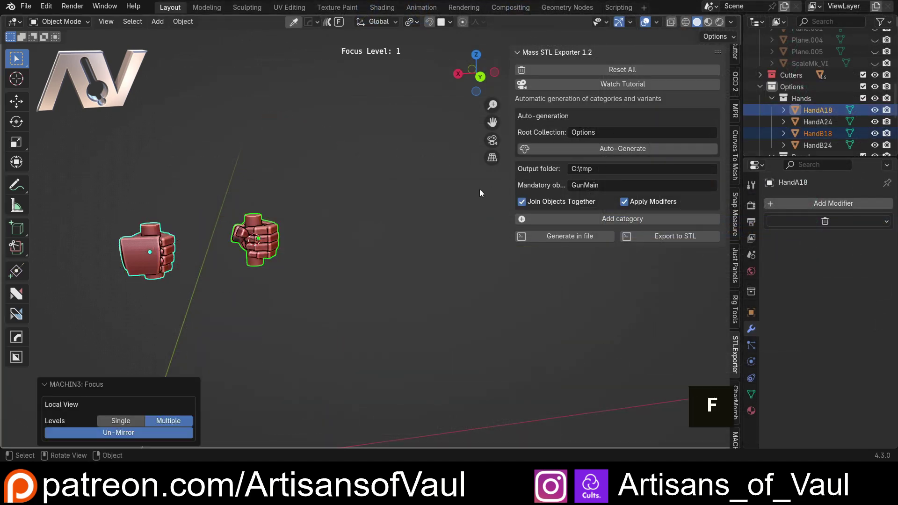
middle_drag(478, 188, 252, 214)
key(f)
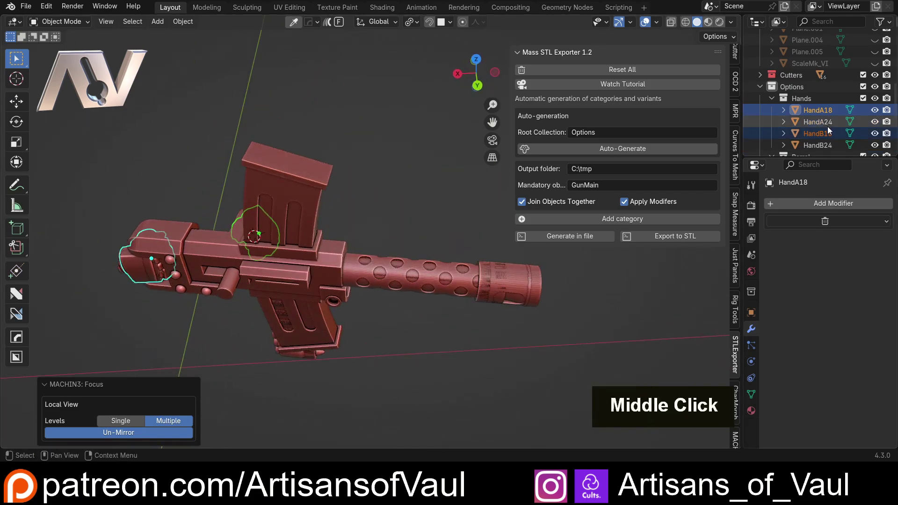
click(827, 124)
click(828, 148)
middle_drag(487, 208, 447, 203)
Create a Hand18 collection inside Hands and move HandA18 and HandB18 into it
scroll(829, 115, down, 2)
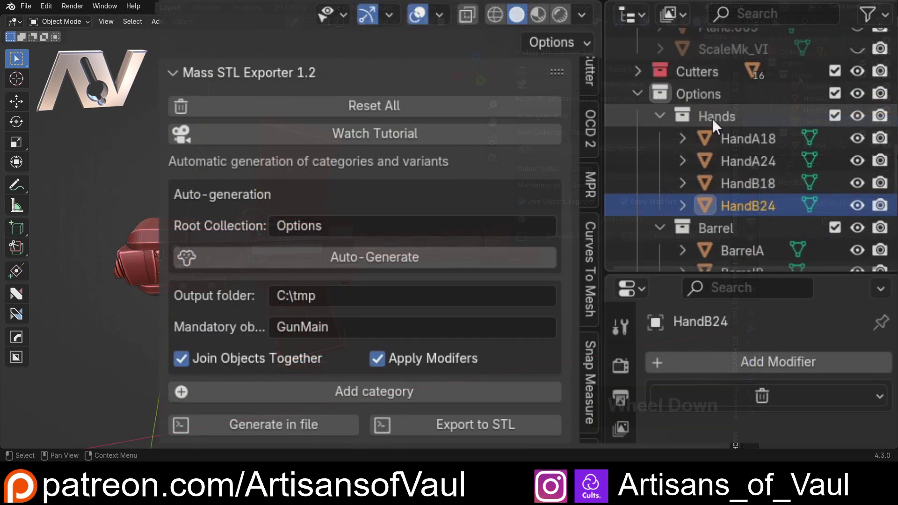
right_click(798, 75)
click(619, 117)
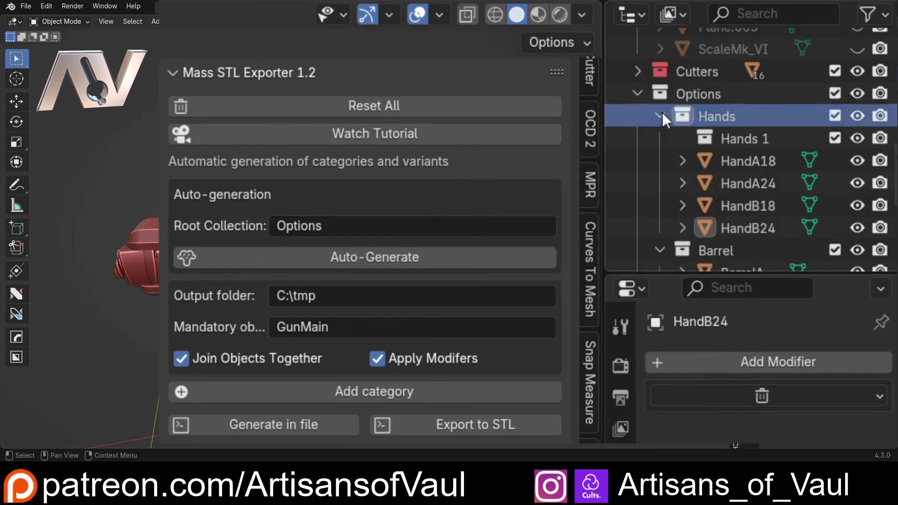
double_click(748, 138)
click(763, 139)
key(BackSpace)
key(BackSpace)
key(End)
text(8)
key(Return)
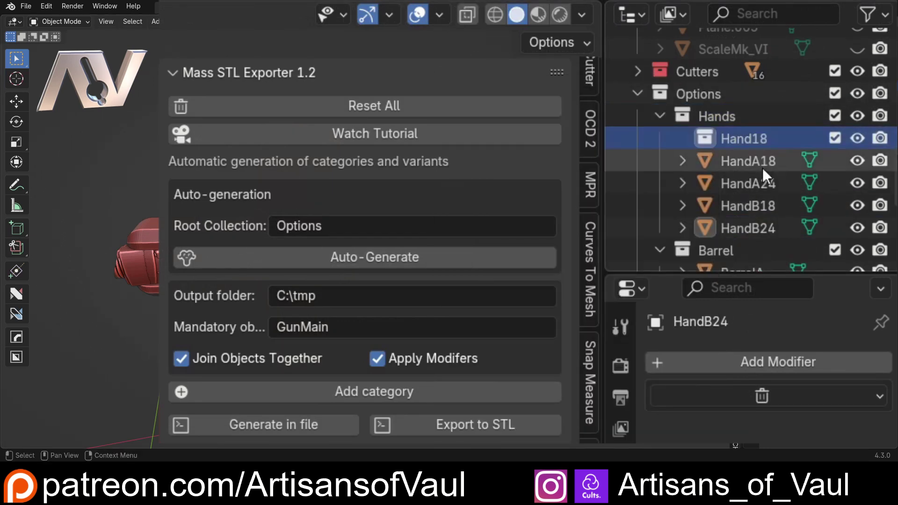
click(761, 166)
ctrl+click(754, 209)
drag(753, 209, 747, 137)
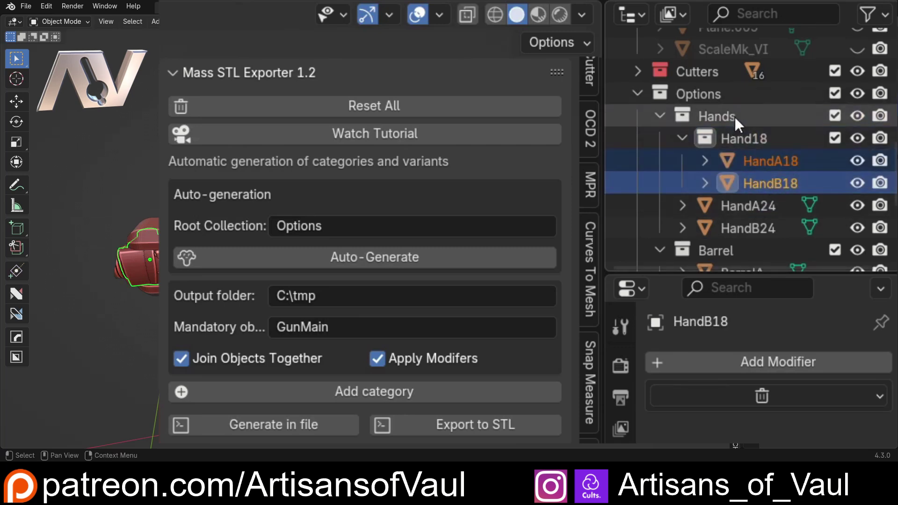
Create a Hand24 collection inside Hands holding HandA24 and HandB24
right_click(753, 117)
click(686, 124)
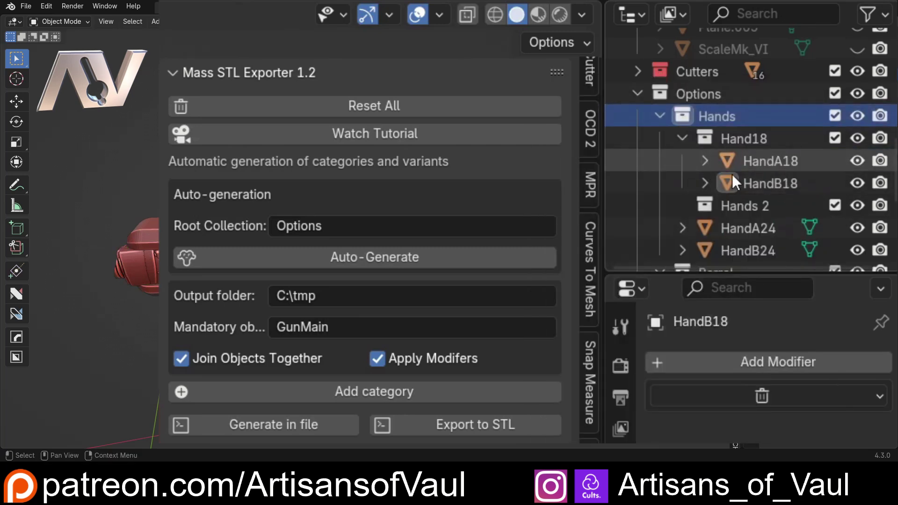
double_click(737, 203)
scroll(743, 198, down, 2)
click(756, 145)
key(BackSpace)
key(BackSpace)
key(BackSpace)
text(24)
key(Return)
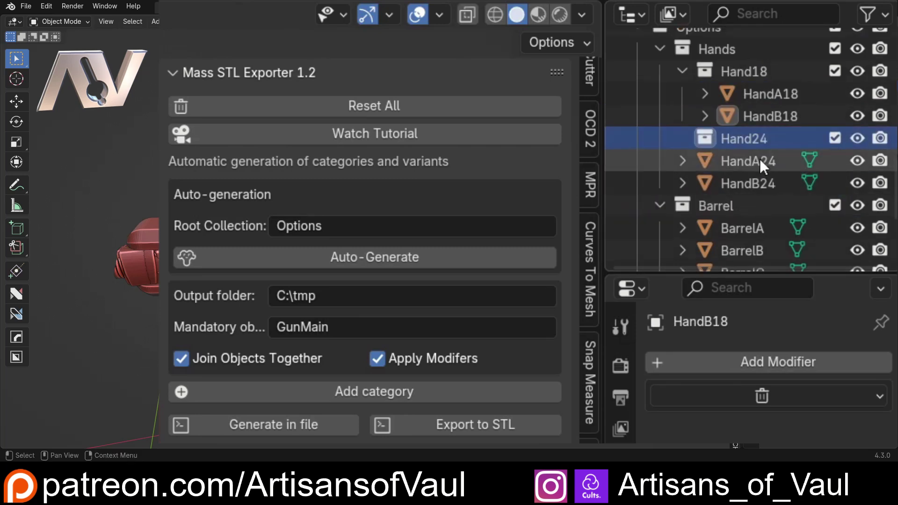
click(755, 161)
shift+click(753, 183)
drag(747, 186, 750, 144)
scroll(758, 173, up, 2)
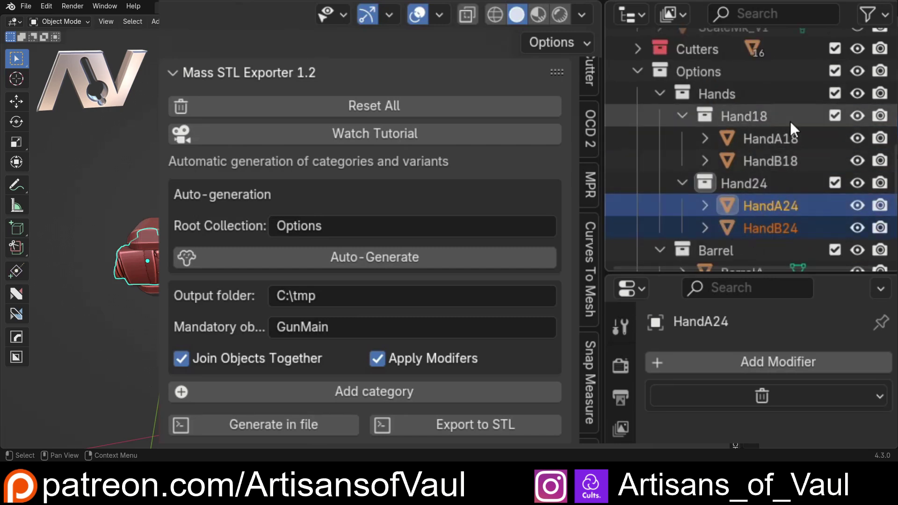
Collapse the Hand18 and Hand24 collections after rechecking Hand18's contents
click(682, 116)
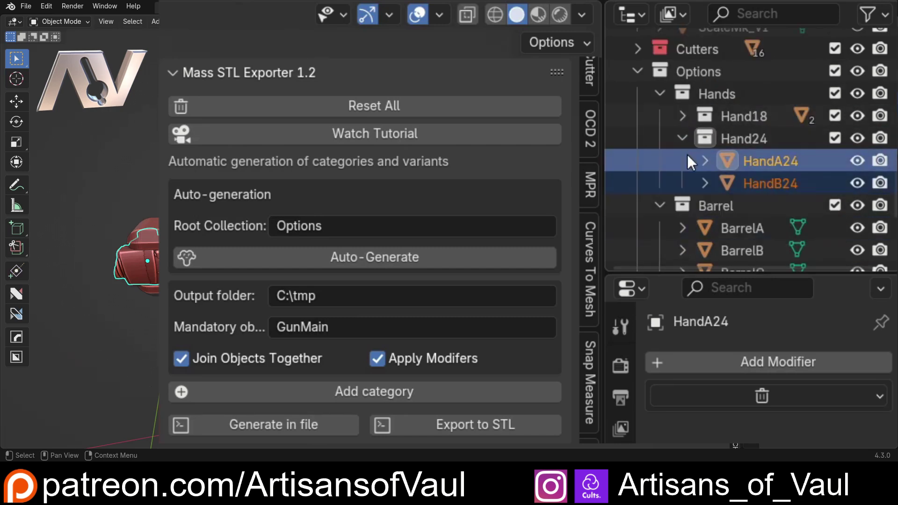
click(682, 139)
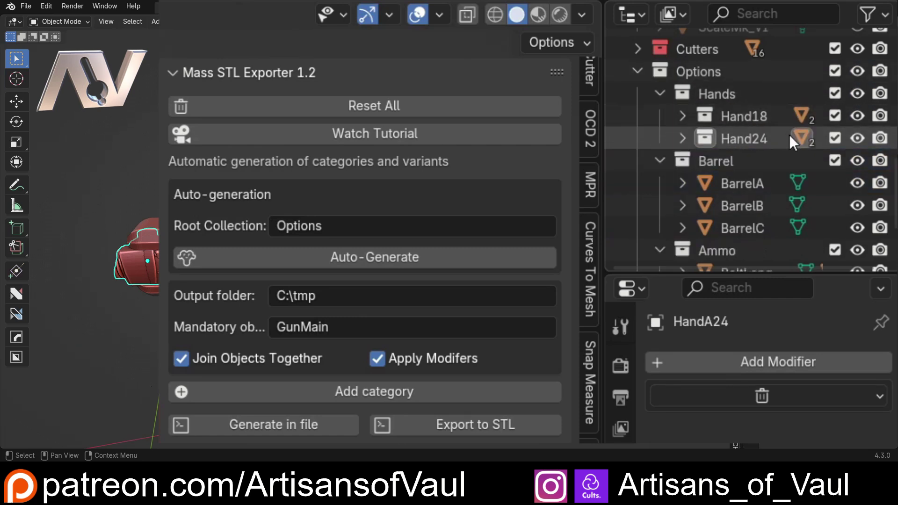
click(682, 116)
click(682, 115)
scroll(730, 173, down, 2)
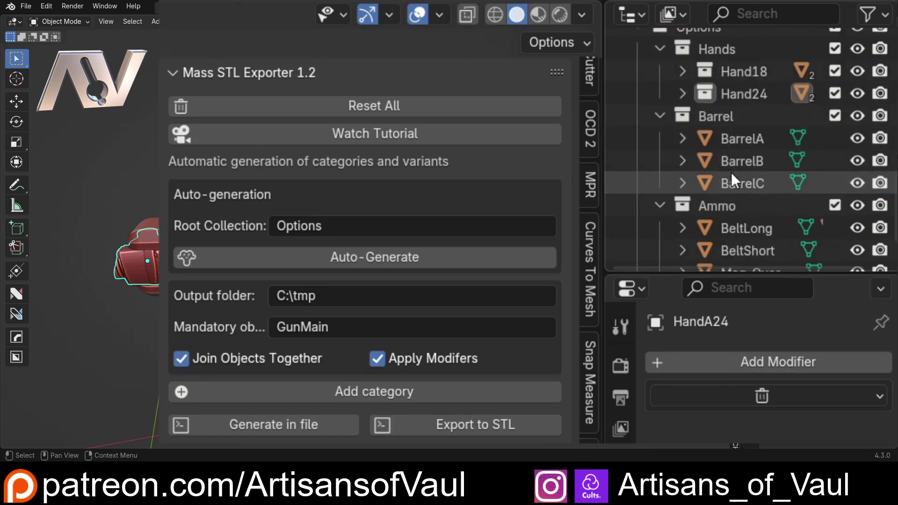
scroll(725, 180, down, 2)
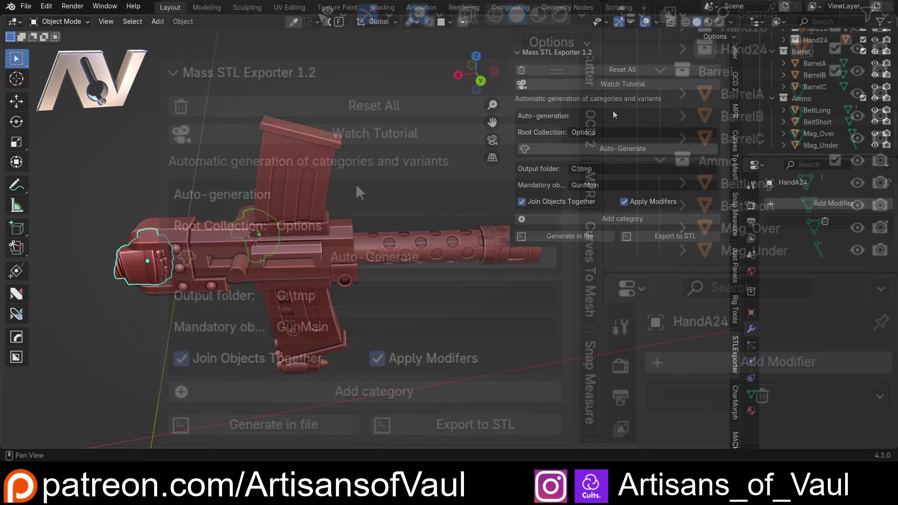
Auto-generate categories and variants from Options and scroll through Categories 1–3
click(596, 148)
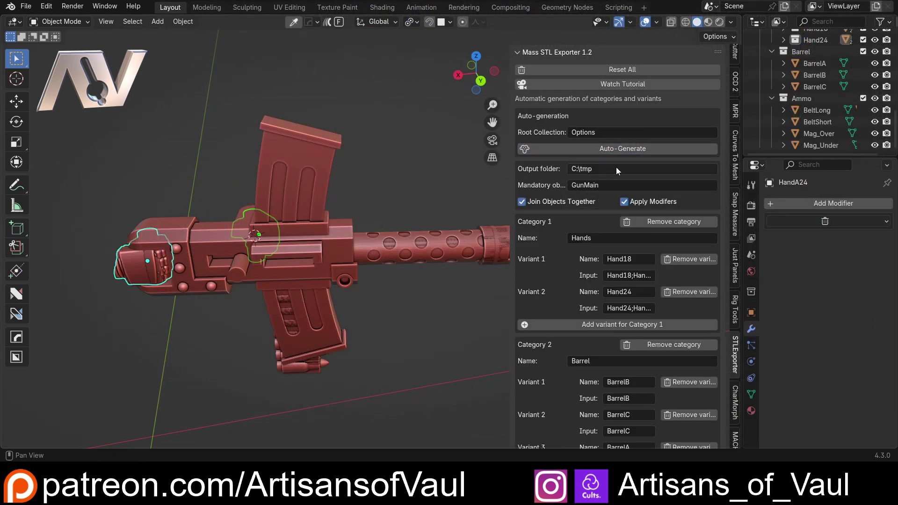
scroll(620, 159, down, 2)
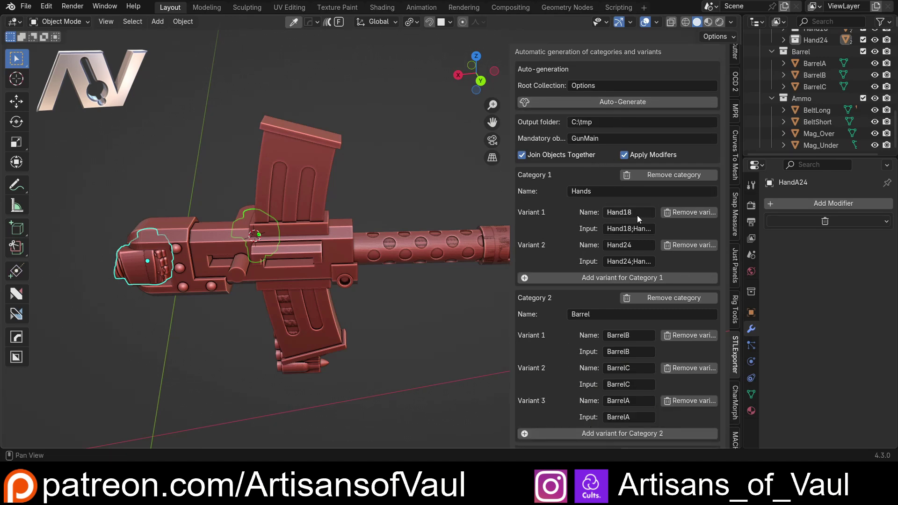
scroll(621, 228, down, 1)
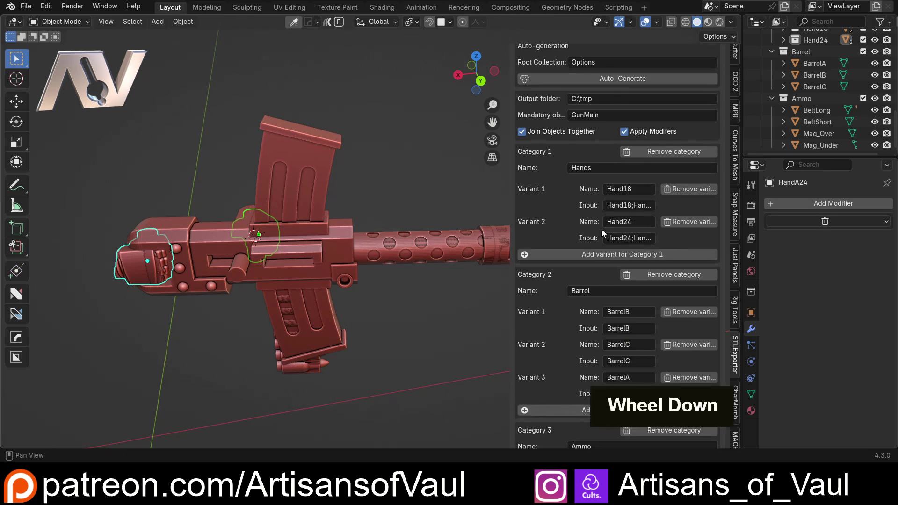
scroll(598, 233, down, 4)
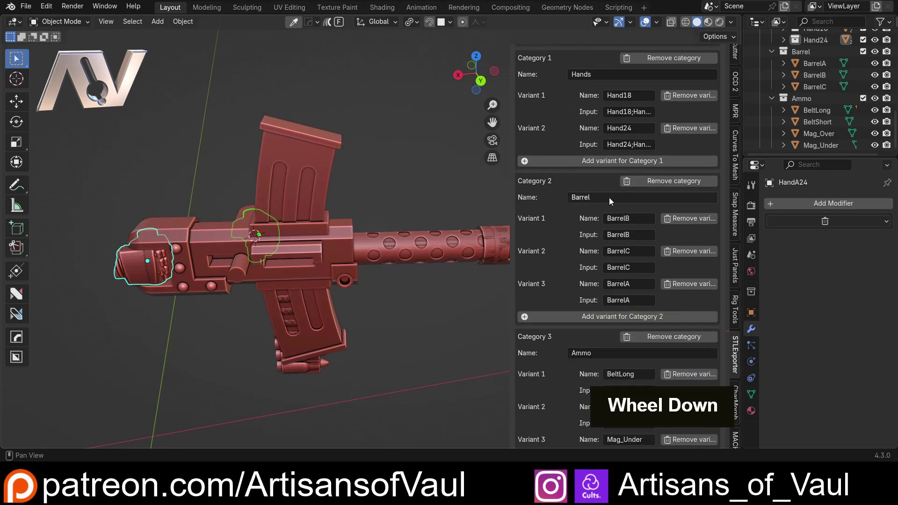
scroll(589, 201, down, 1)
scroll(605, 198, down, 3)
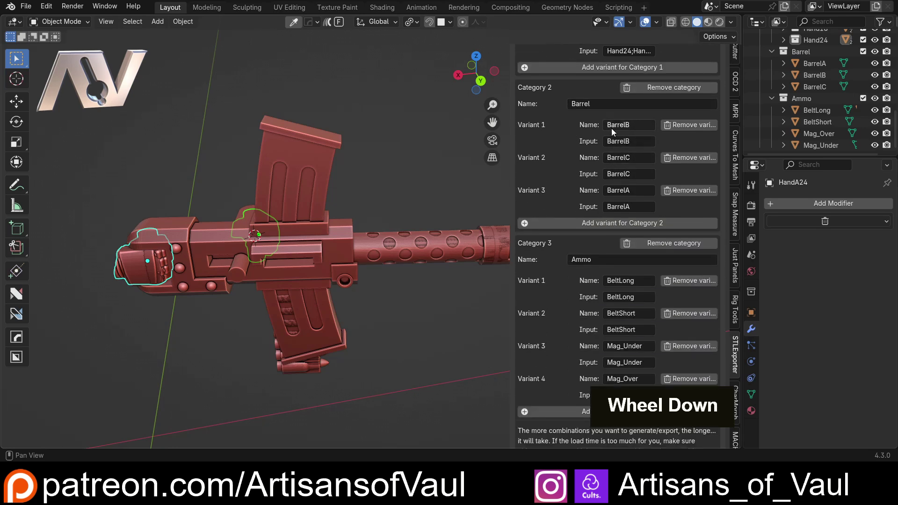
Open the BarrelB variant name, leave it unchanged, and review the remaining Ammo variants
click(626, 125)
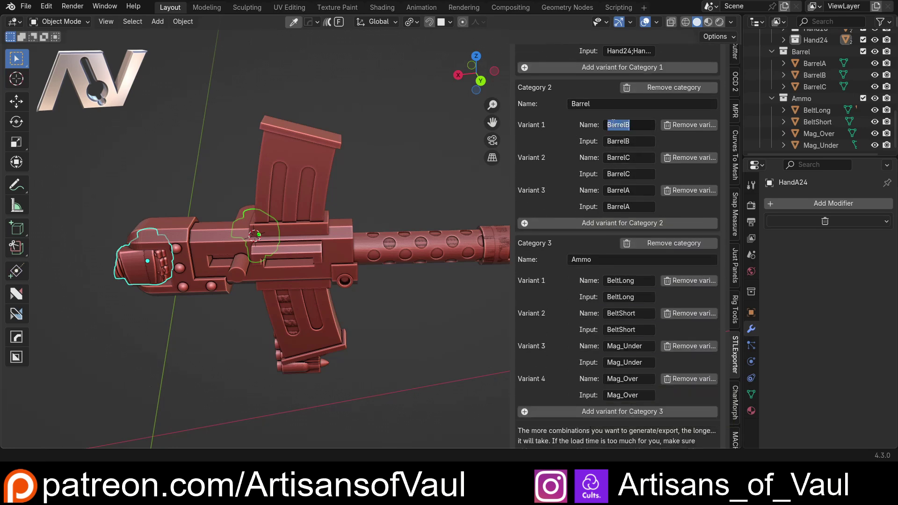
click(634, 125)
click(568, 160)
scroll(577, 159, down, 3)
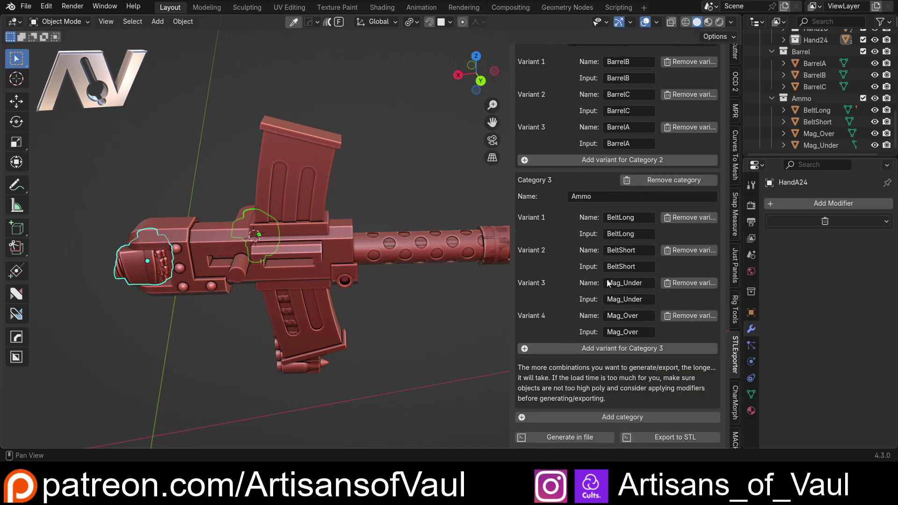
scroll(593, 146, up, 2)
scroll(593, 146, down, 2)
Add Variant 5 to Category 3 Ammo, named No_Ammo with an empty input
click(532, 349)
scroll(539, 336, down, 2)
click(618, 317)
text(No_Ammo)
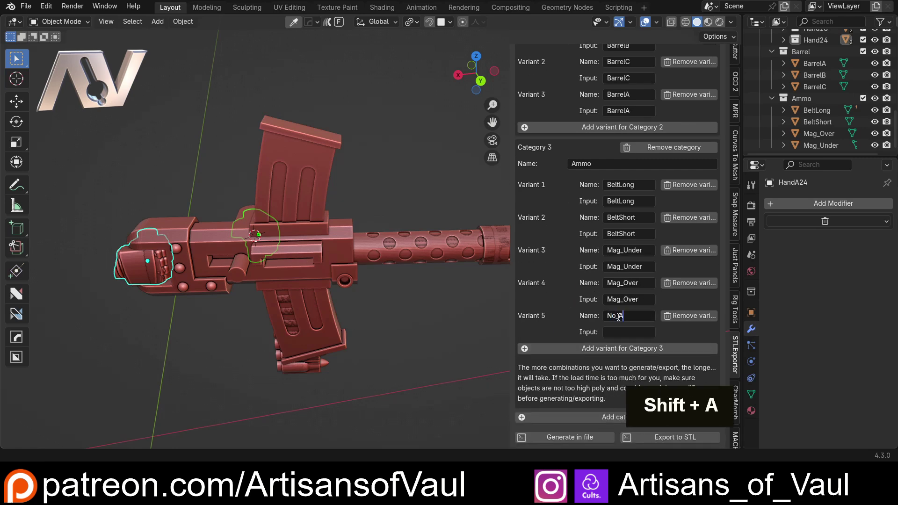
click(527, 303)
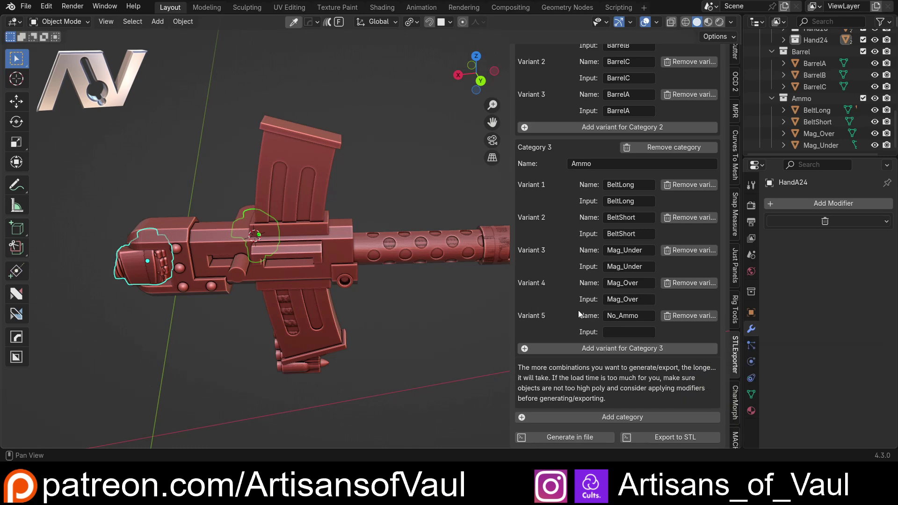
scroll(433, 204, down, 5)
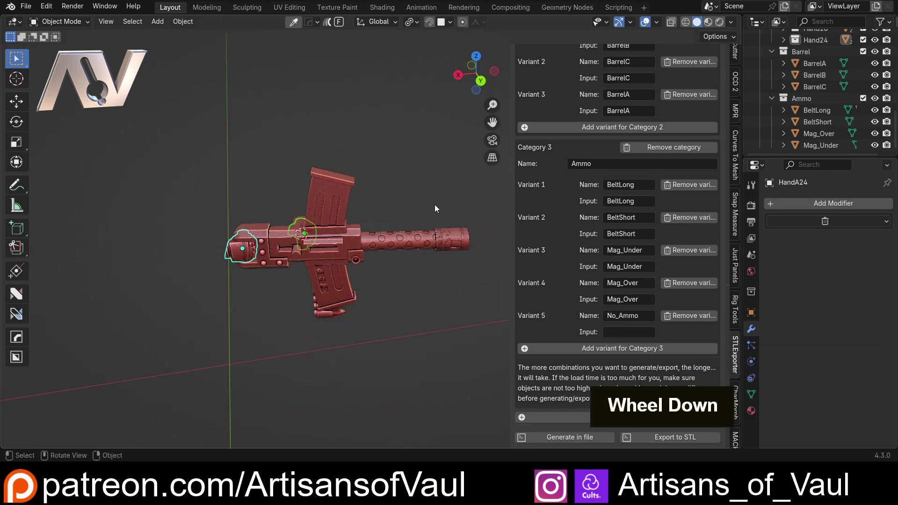
middle_drag(424, 239, 461, 276)
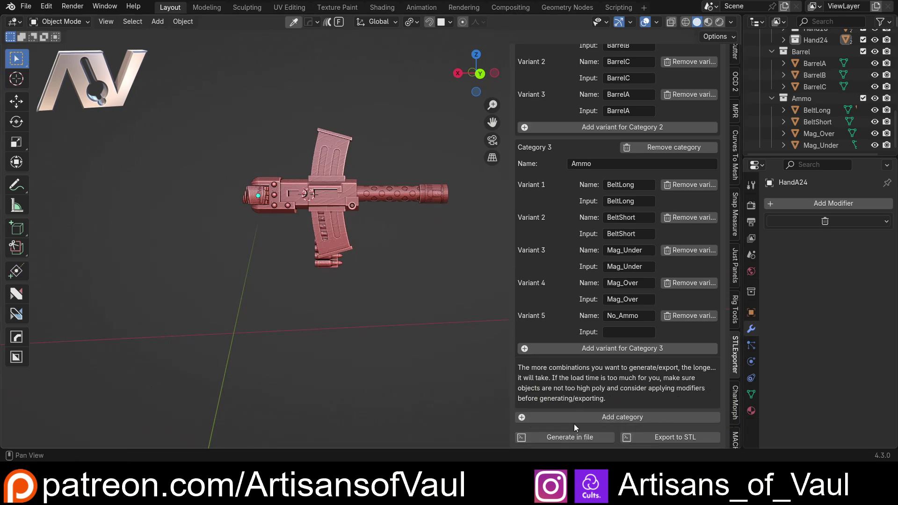
Generate every gun variant combination into the scene and look over the resulting rows
click(571, 436)
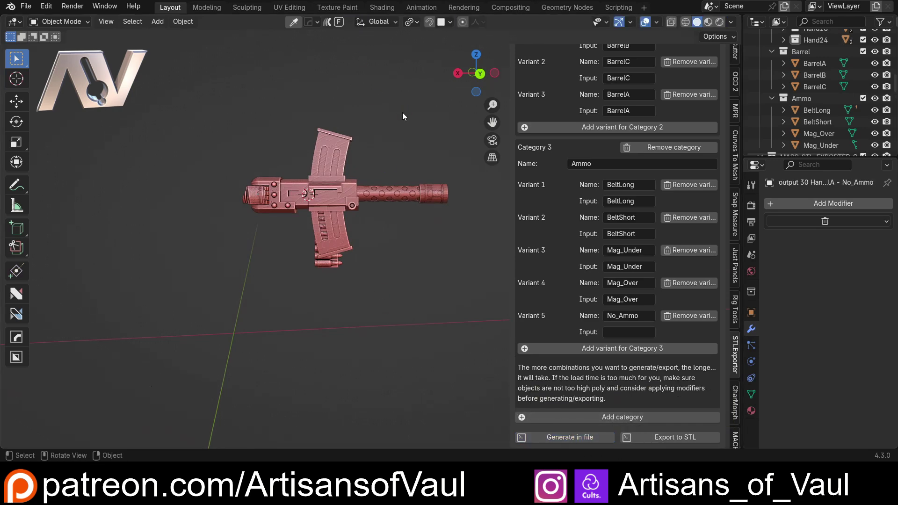
middle_drag(400, 128, 405, 229)
scroll(389, 160, down, 5)
scroll(274, 196, up, 5)
shift+middle_drag(274, 195, 346, 280)
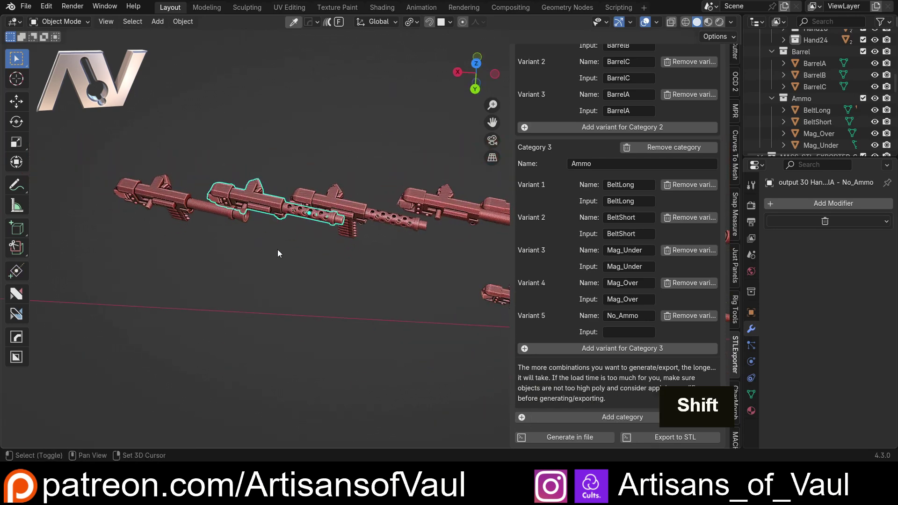
scroll(346, 243, up, 3)
shift+middle_drag(277, 250, 245, 197)
shift+middle_drag(347, 191, 243, 191)
scroll(303, 196, up, 2)
mouse_move(303, 196)
shift+middle_down()
mouse_move(221, 200)
mouse_move(239, 175)
mouse_move(346, 201)
mouse_move(256, 199)
mouse_move(251, 215)
mouse_move(313, 190)
shift+middle_up()
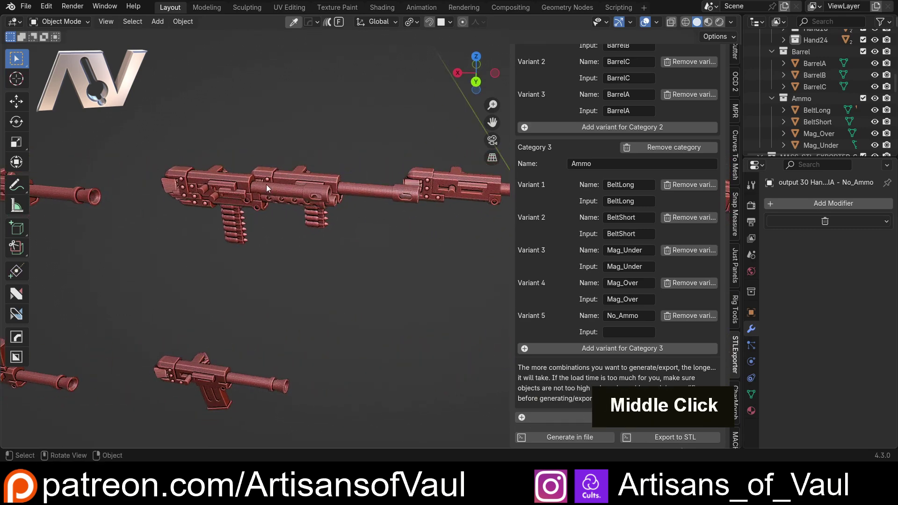
scroll(361, 184, down, 4)
shift+middle_drag(307, 258, 288, 173)
scroll(253, 225, down, 4)
scroll(237, 170, down, 3)
scroll(288, 173, down, 3)
scroll(271, 180, up, 6)
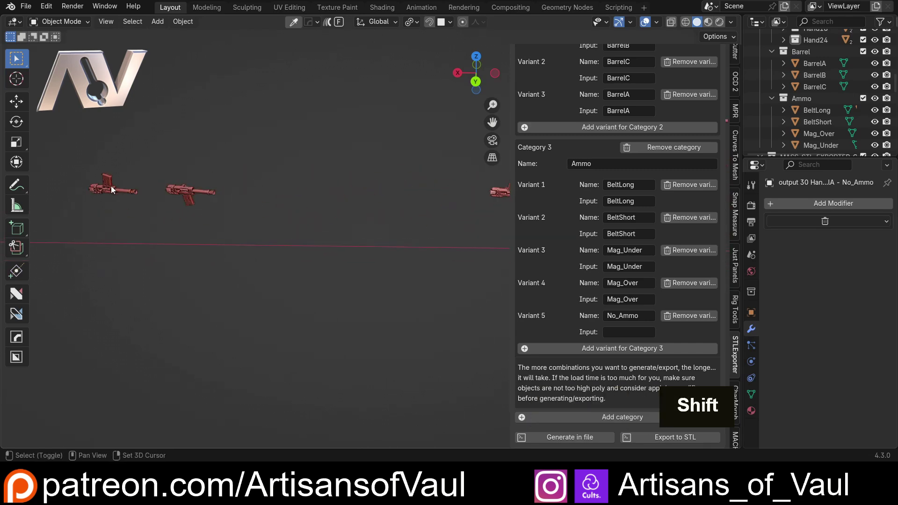
shift+middle_drag(109, 186, 327, 185)
scroll(313, 184, down, 3)
scroll(308, 248, up, 2)
scroll(829, 62, up, 5)
scroll(829, 63, down, 2)
scroll(828, 65, down, 6)
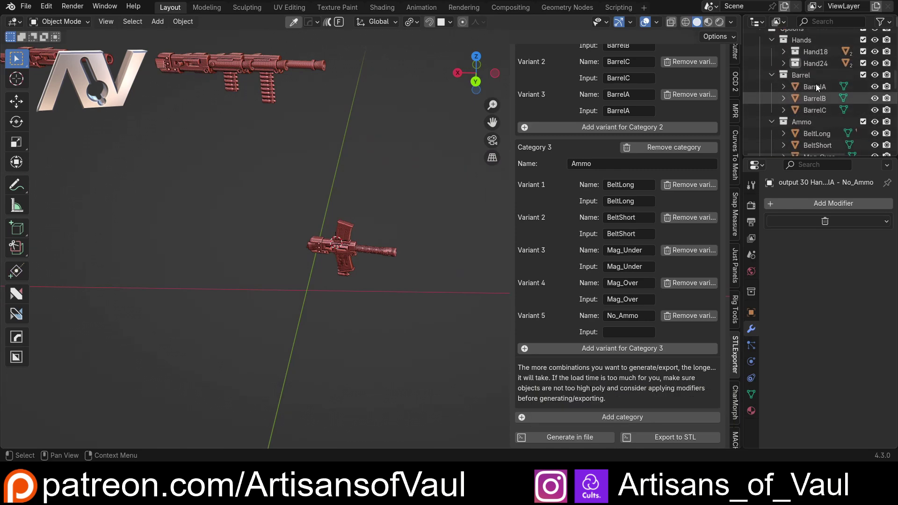
scroll(815, 93, down, 5)
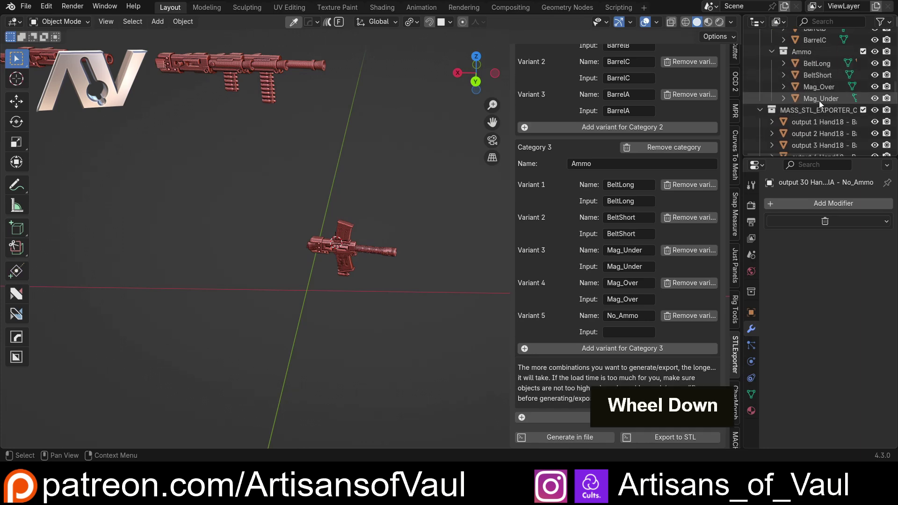
scroll(818, 100, up, 2)
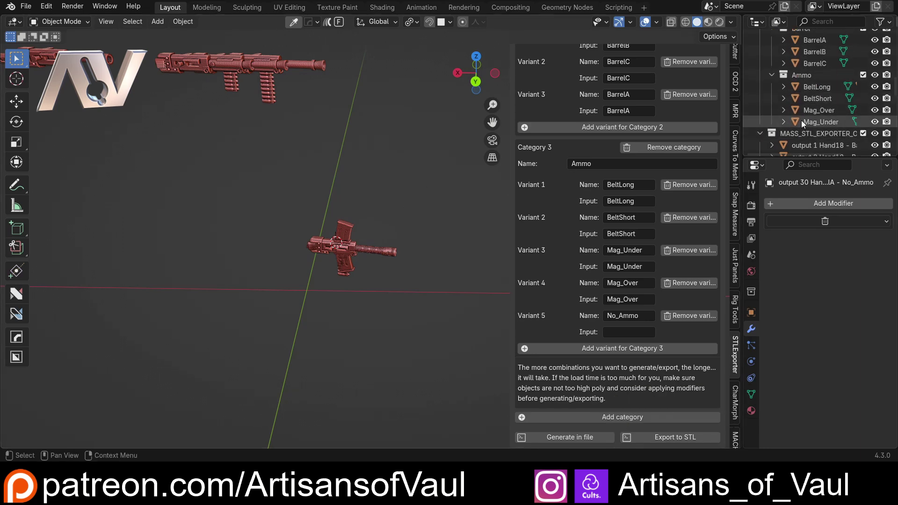
scroll(840, 97, down, 4)
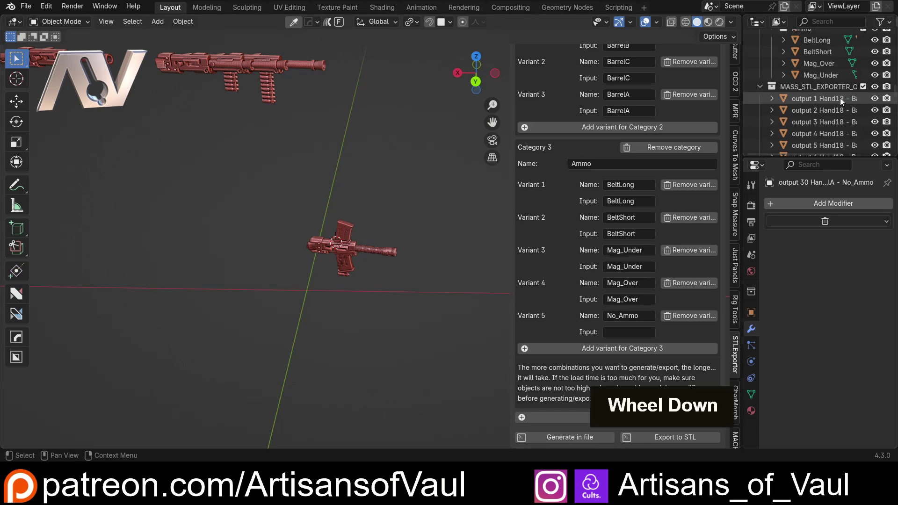
scroll(814, 89, down, 15)
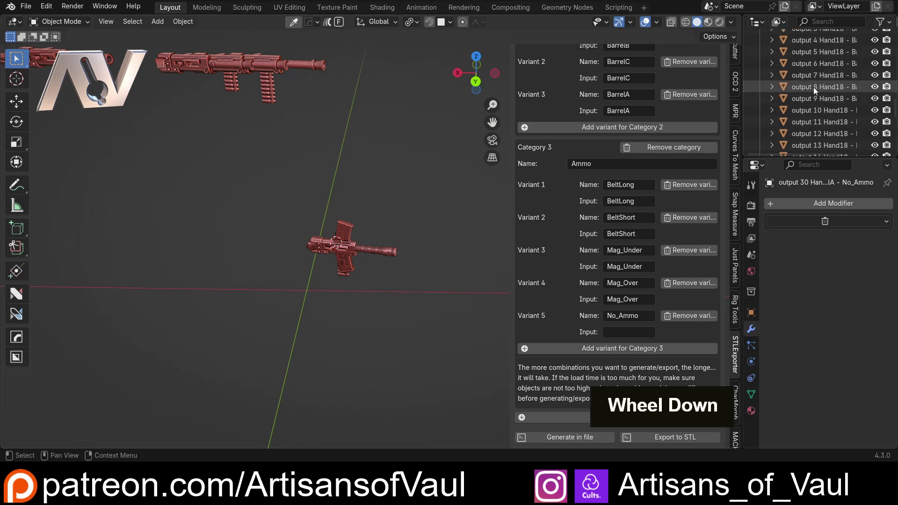
scroll(812, 137, up, 12)
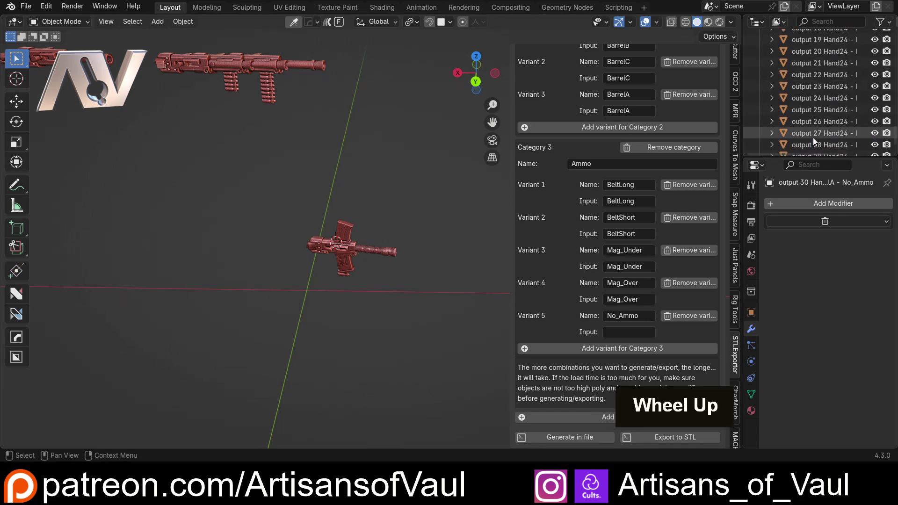
scroll(810, 84, up, 1)
Select the output 2, 4, 5, 6 and 8 guns in the Outliner
click(809, 99)
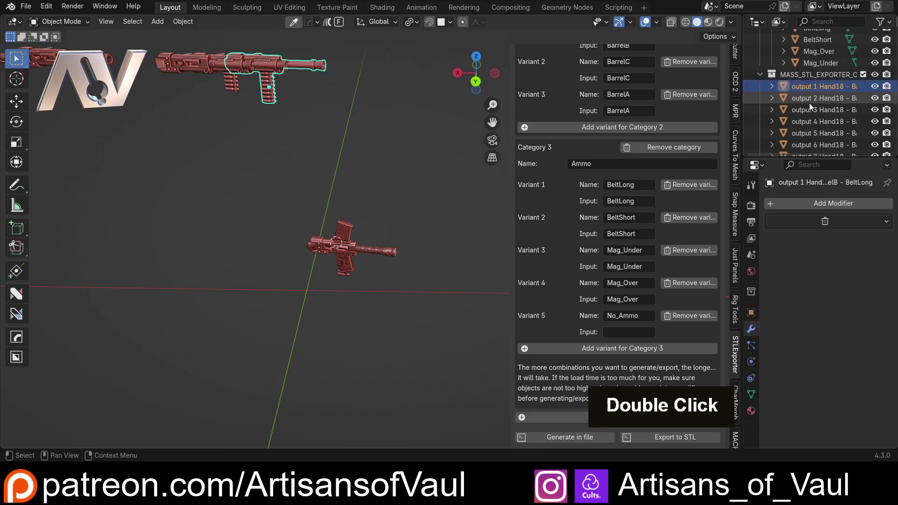
click(809, 121)
click(811, 132)
click(813, 145)
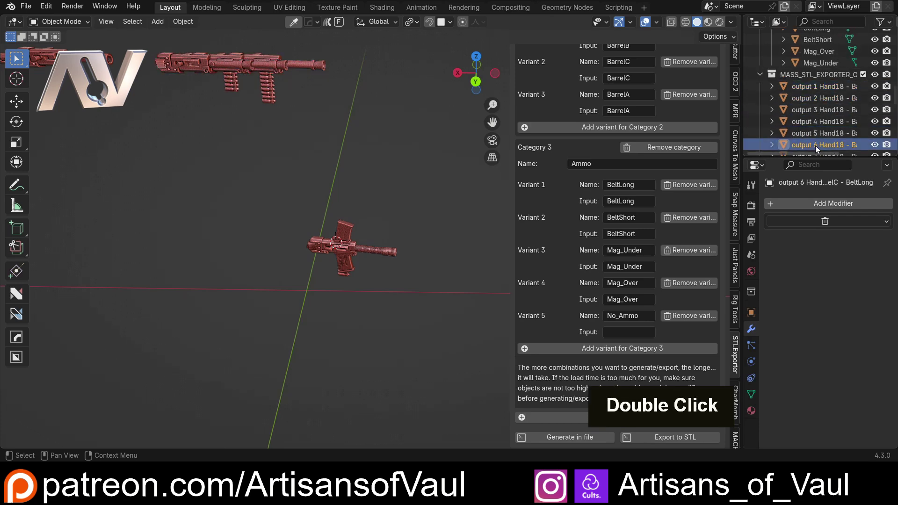
scroll(814, 138, down, 3)
click(813, 126)
scroll(435, 135, down, 3)
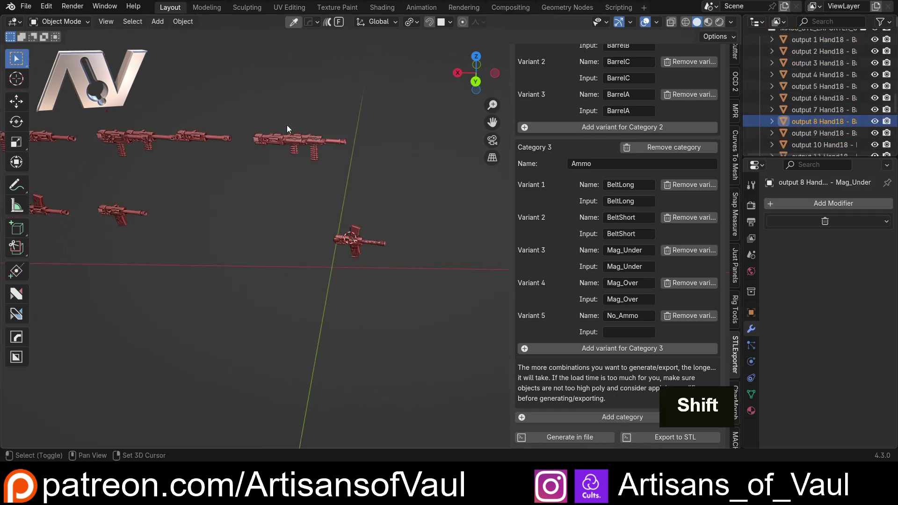
scroll(360, 182, up, 3)
Move the No_Ammo gun variant to a new position
middle_drag(360, 183, 382, 197)
click(273, 236)
double_click(243, 276)
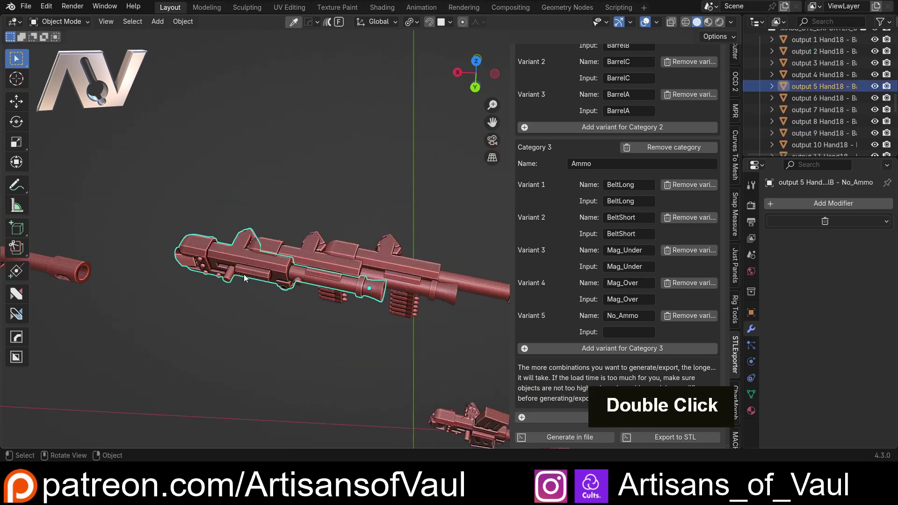
middle_drag(243, 276, 268, 204)
key(g)
click(268, 159)
Move the output 2 gun and the output 1 BeltLong gun aside
double_click(300, 282)
key(g)
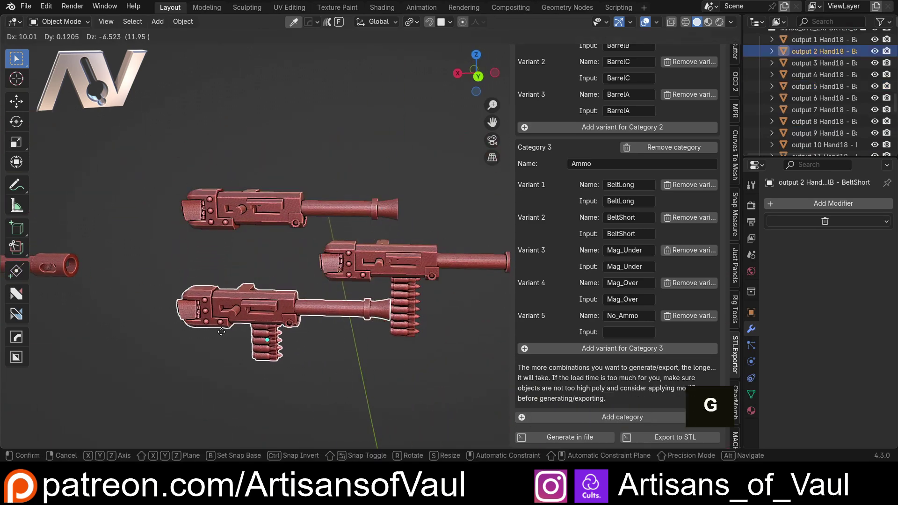
click(216, 332)
double_click(372, 271)
key(g)
click(336, 268)
scroll(335, 268, down, 3)
shift+middle_drag(336, 268, 278, 235)
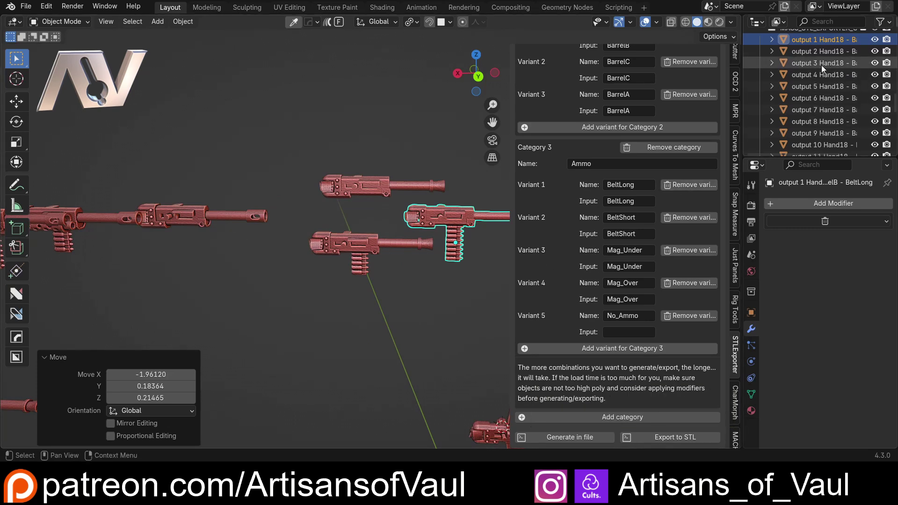
Undo the gun moves and the generated variants with Ctrl+Z
scroll(818, 83, up, 10)
scroll(817, 83, down, 5)
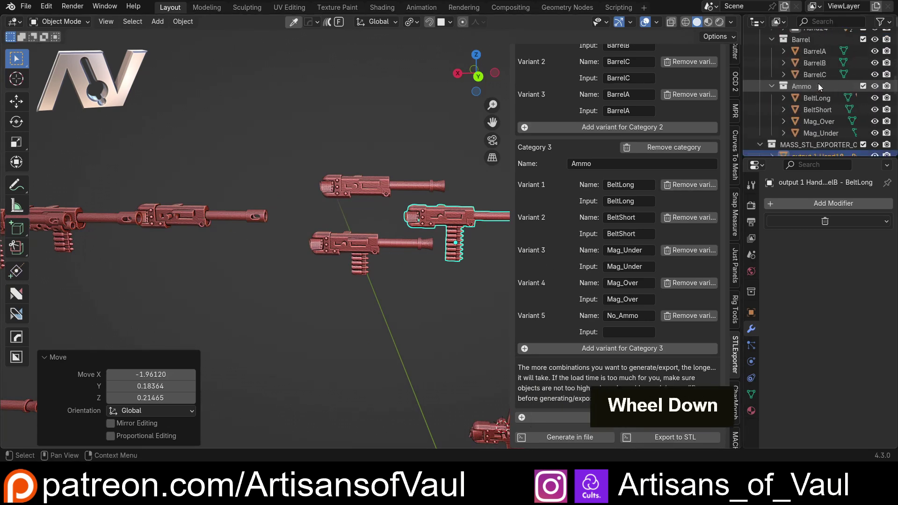
scroll(301, 282, down, 2)
shift+middle_drag(393, 262, 298, 252)
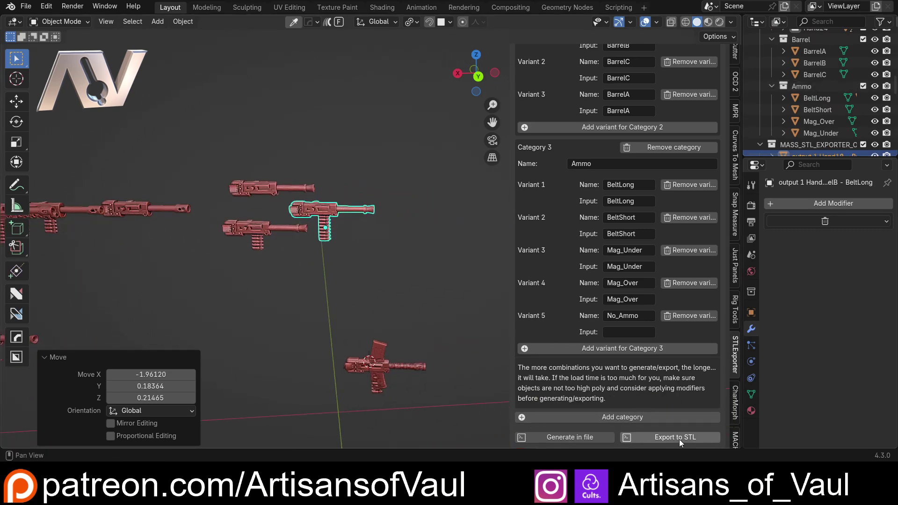
scroll(586, 238, up, 15)
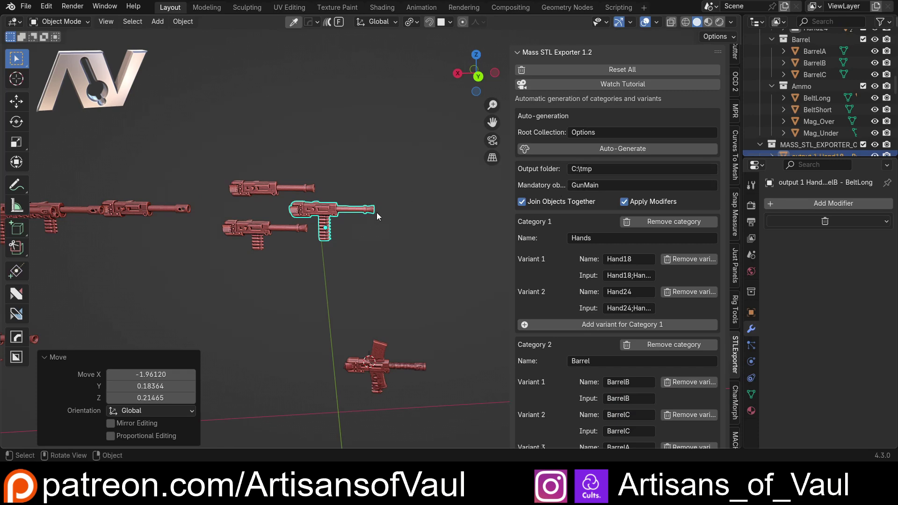
shift+middle_drag(376, 212, 326, 142)
scroll(624, 366, down, 8)
scroll(624, 366, down, 10)
scroll(596, 202, up, 7)
scroll(597, 200, up, 8)
key(ctrl+z)
key(ctrl+z)
key(ctrl+z)
key(ctrl+z)
key(ctrl+z)
key(ctrl+z)
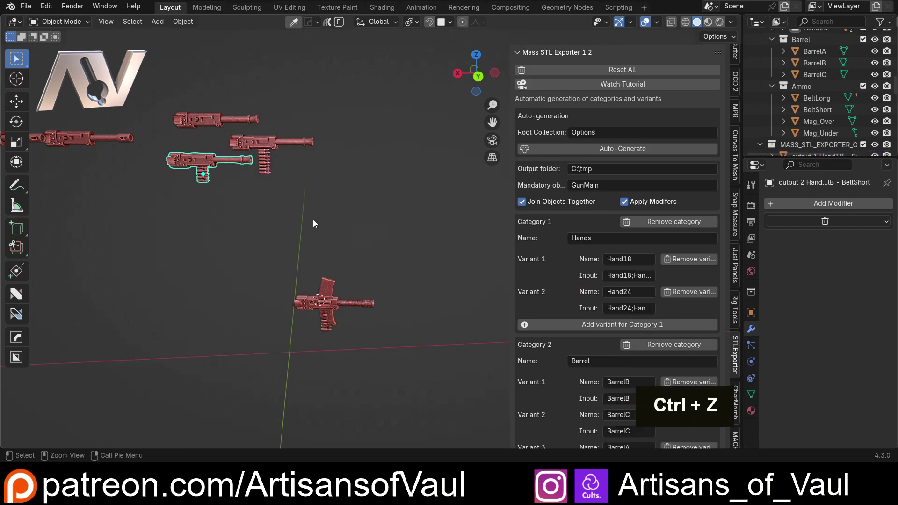
key(ctrl+z)
key(ctrl+z)
key(ctrl+z)
key(ctrl+z)
key(ctrl+z)
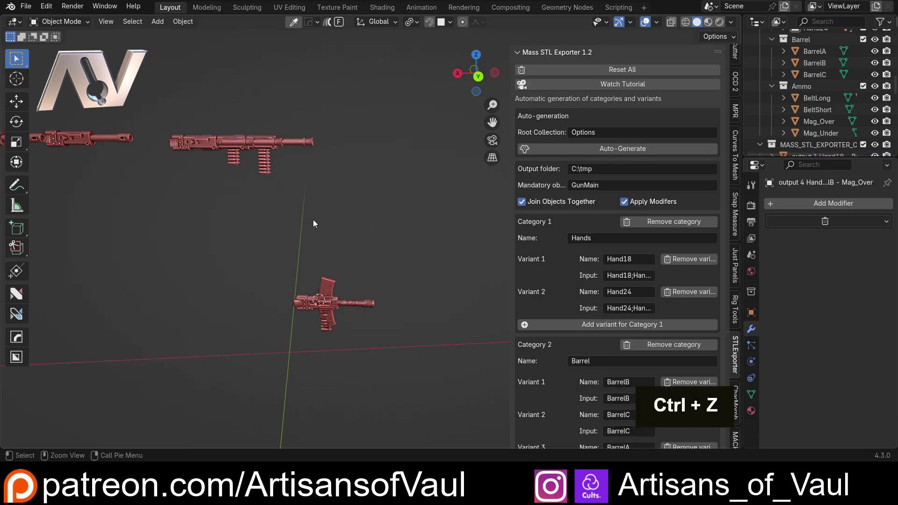
Pan, orbit and zoom the viewport onto the remaining original gun assembly
shift+middle_drag(310, 228, 303, 220)
scroll(316, 195, up, 4)
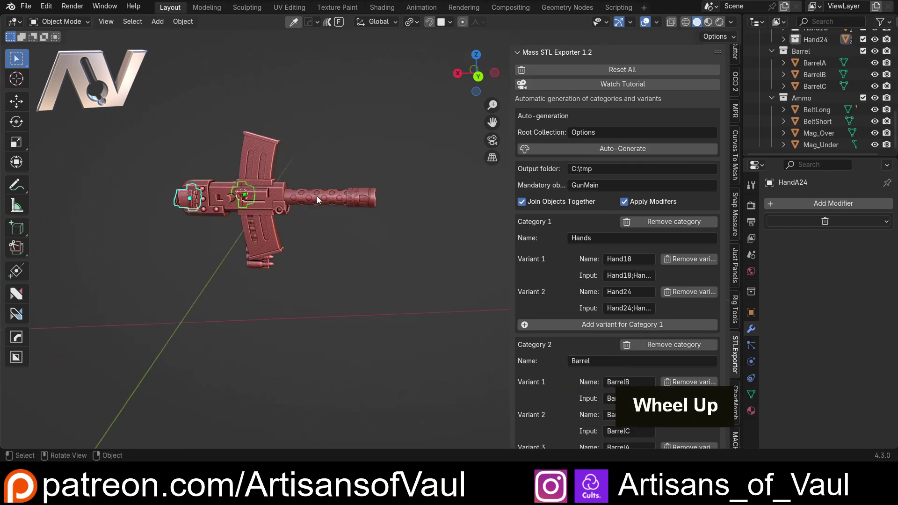
shift+middle_drag(243, 184, 305, 137)
scroll(364, 249, up, 5)
shift+middle_drag(366, 253, 317, 232)
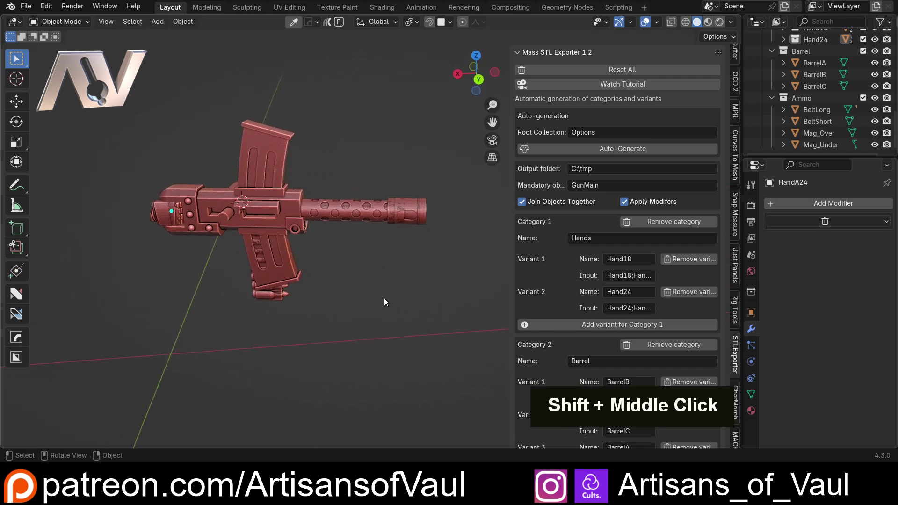
scroll(637, 248, down, 15)
scroll(621, 261, up, 5)
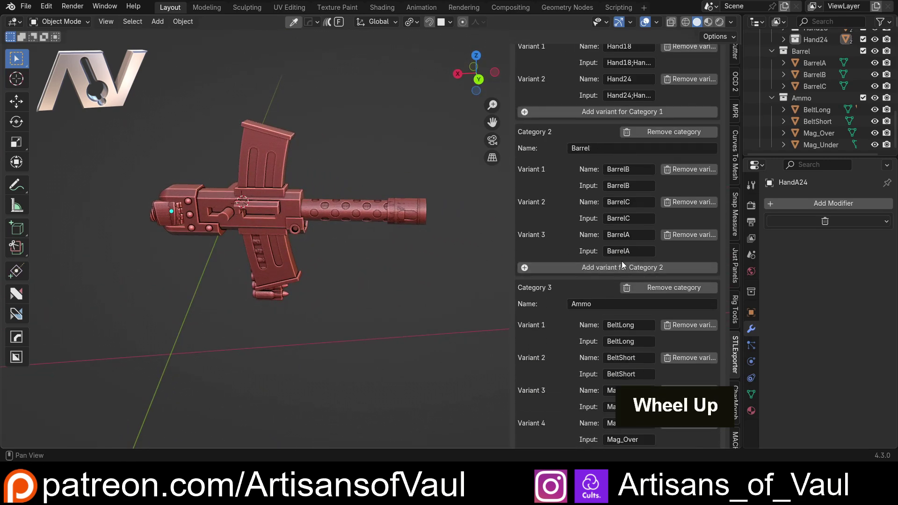
scroll(621, 261, down, 5)
scroll(590, 196, up, 15)
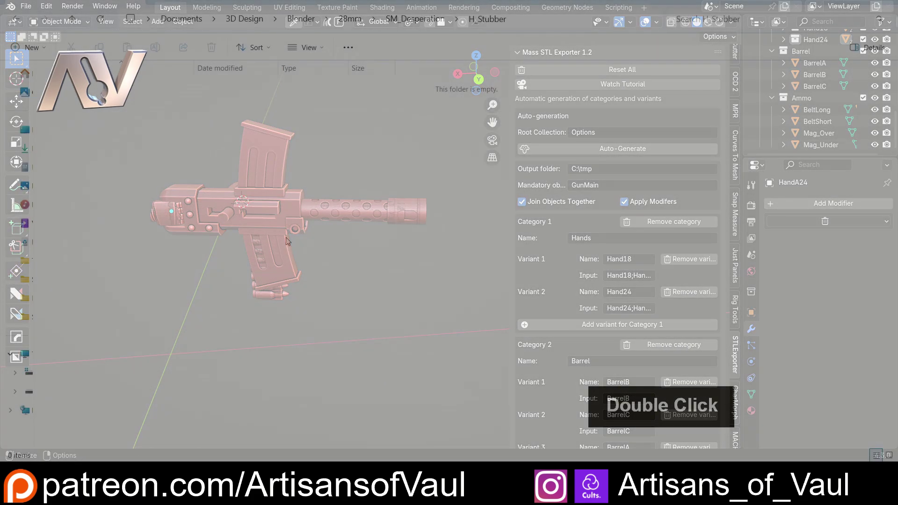
Open the empty H_Stubber folder and copy its address from the address bar
double_click(235, 198)
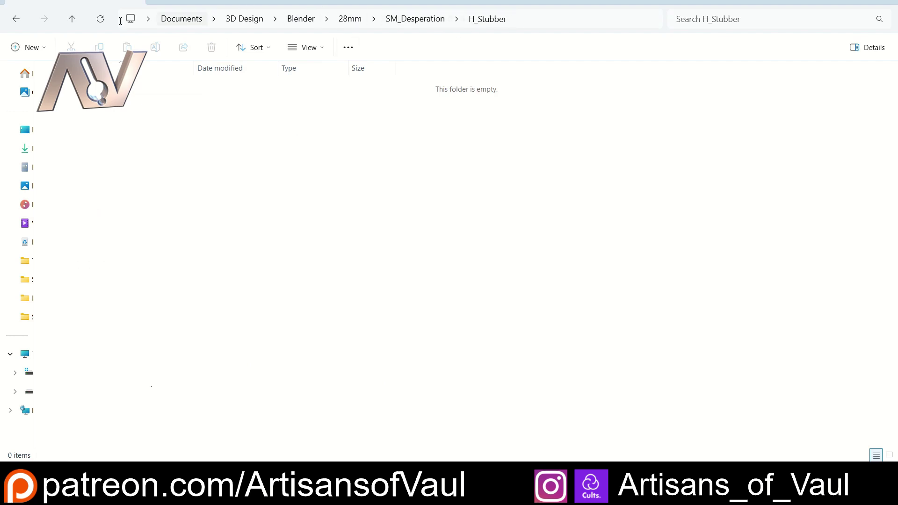
right_click(486, 22)
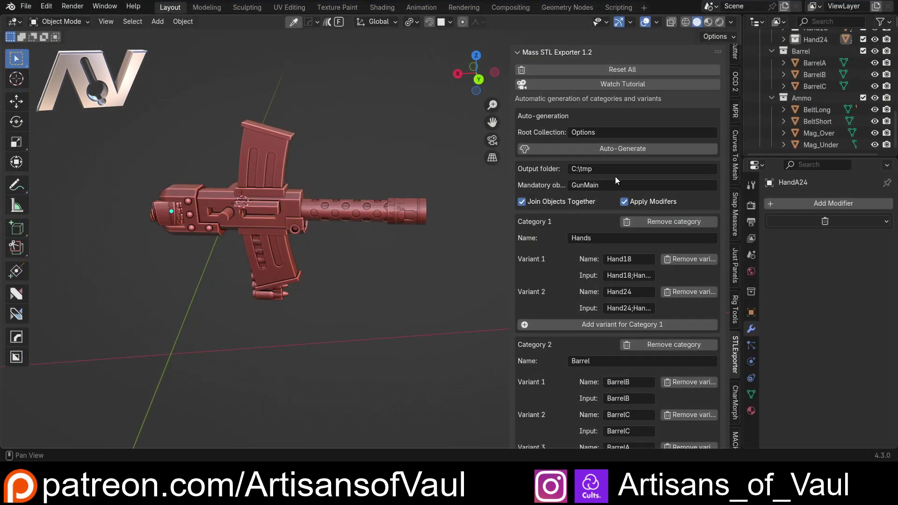
Set the exporter's output folder to the H_Stubber path and export all variants to STL
double_click(612, 169)
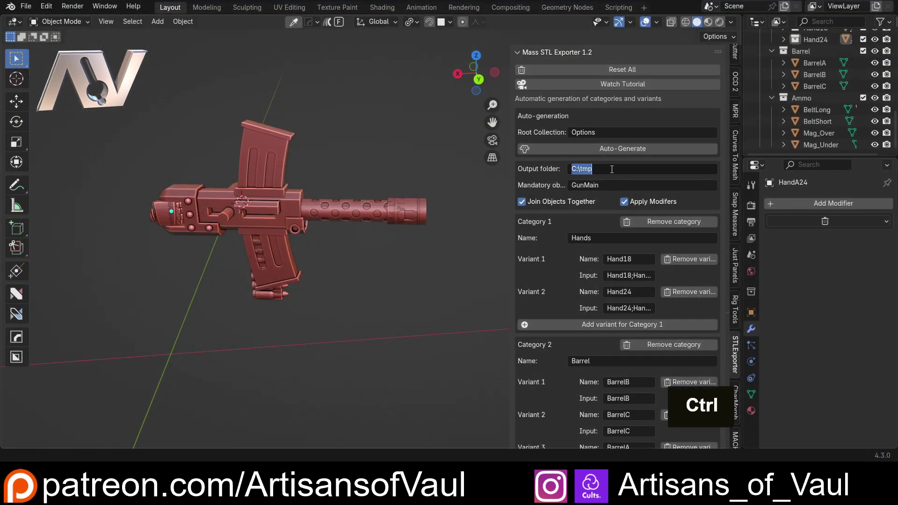
key(ctrl+v)
key(Return)
scroll(598, 240, down, 15)
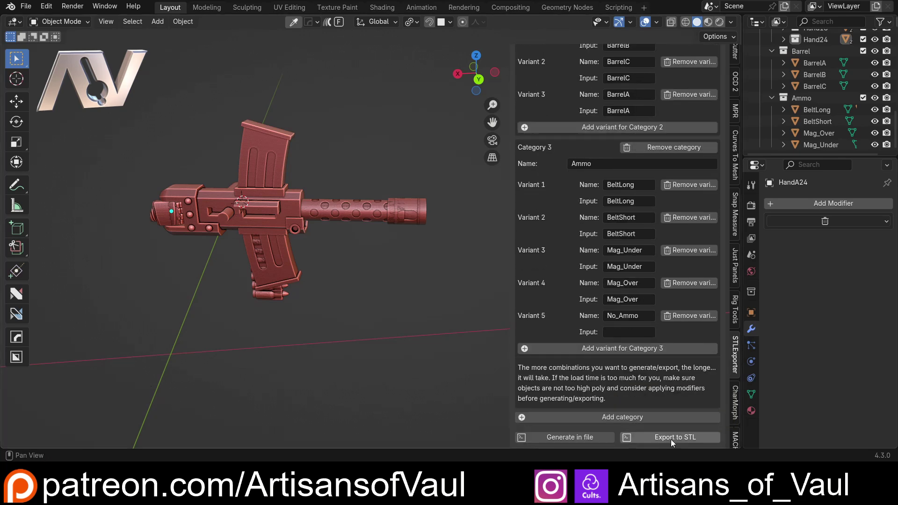
click(573, 438)
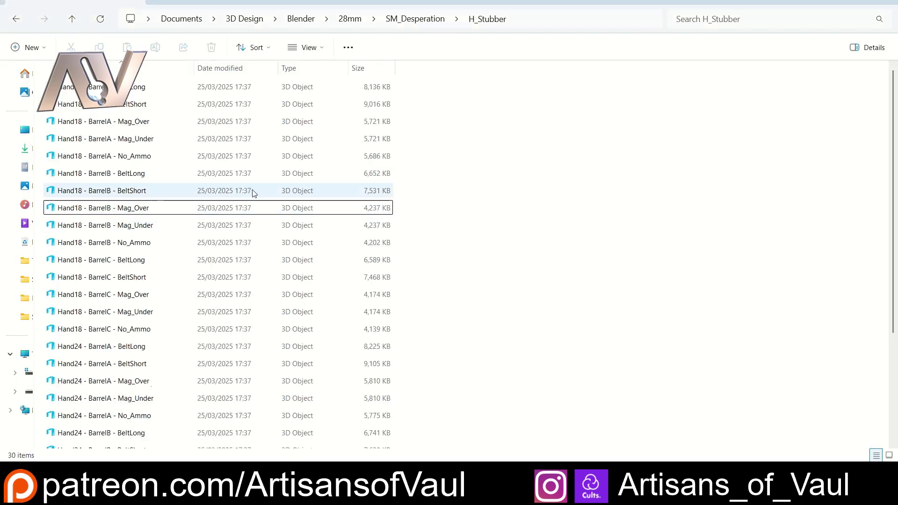
scroll(186, 174, down, 3)
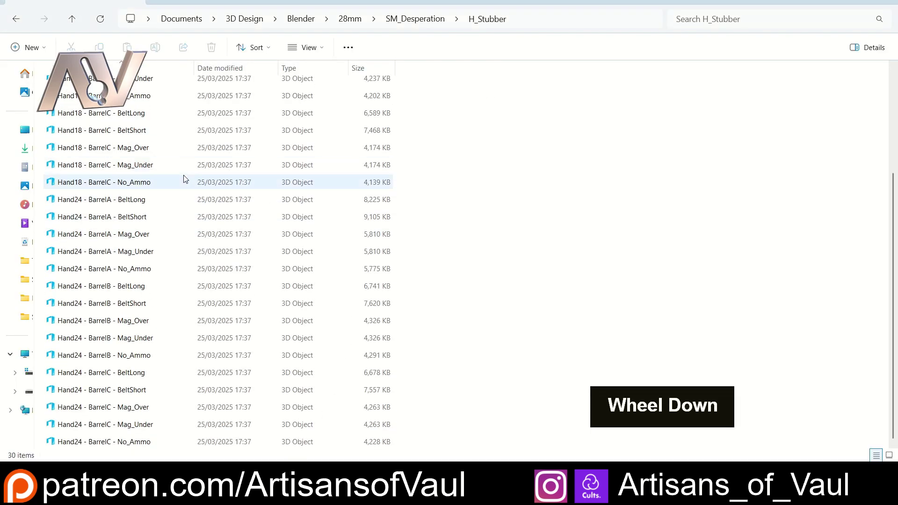
scroll(175, 285, up, 3)
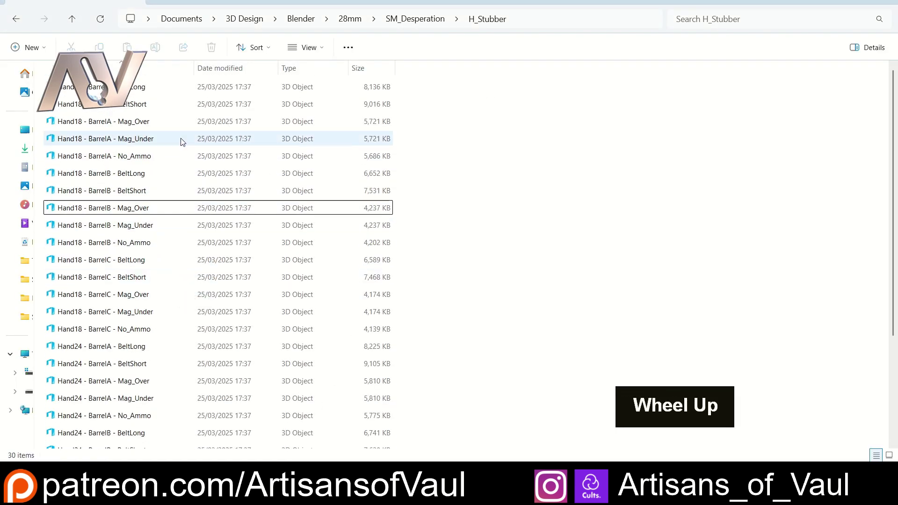
scroll(189, 262, down, 3)
scroll(186, 356, up, 3)
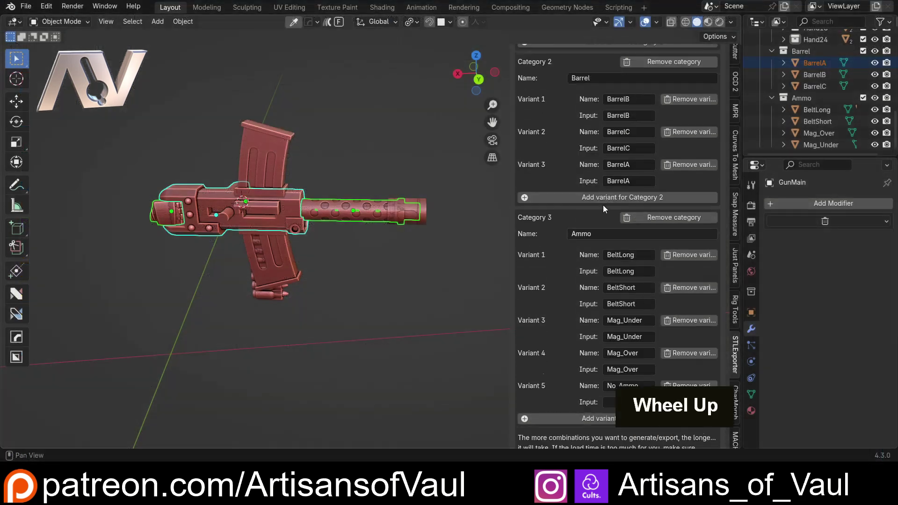
scroll(603, 204, up, 5)
scroll(602, 203, up, 5)
scroll(601, 216, down, 15)
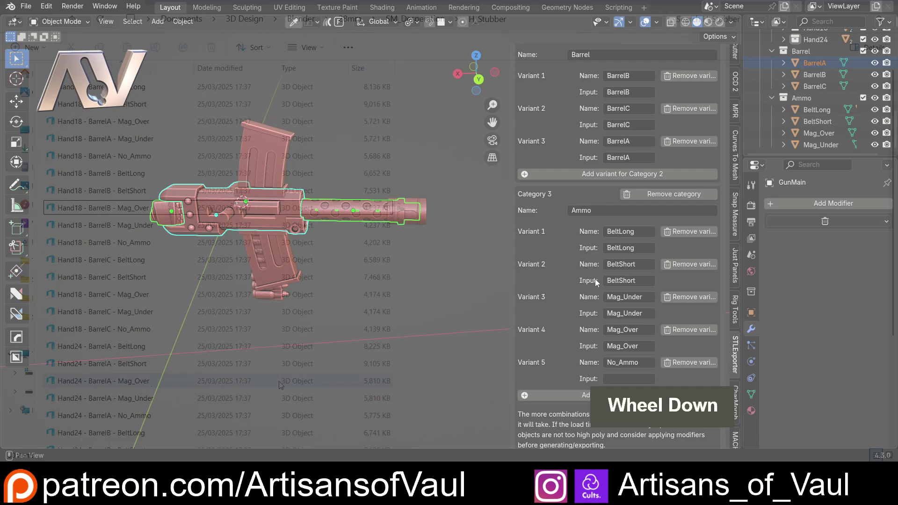
scroll(62, 95, up, 2)
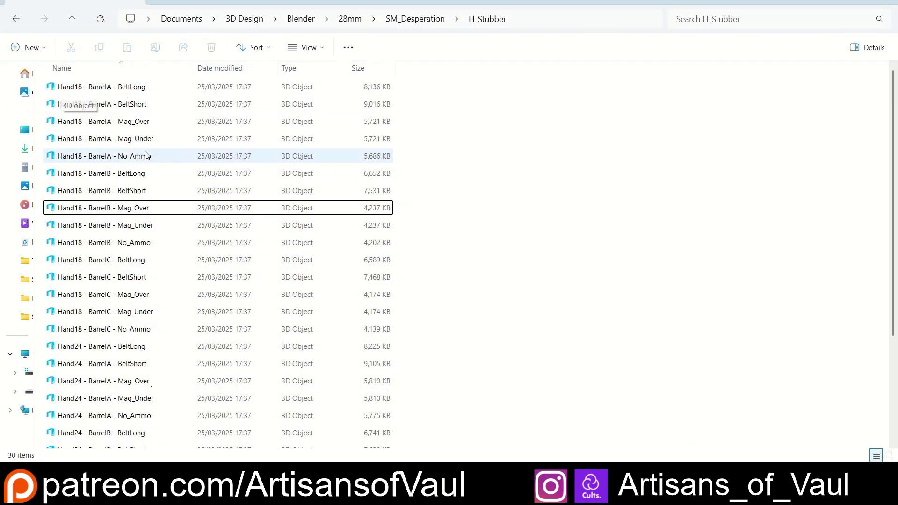
scroll(147, 164, down, 3)
scroll(158, 391, up, 2)
scroll(157, 281, up, 1)
scroll(108, 140, down, 2)
scroll(74, 185, up, 2)
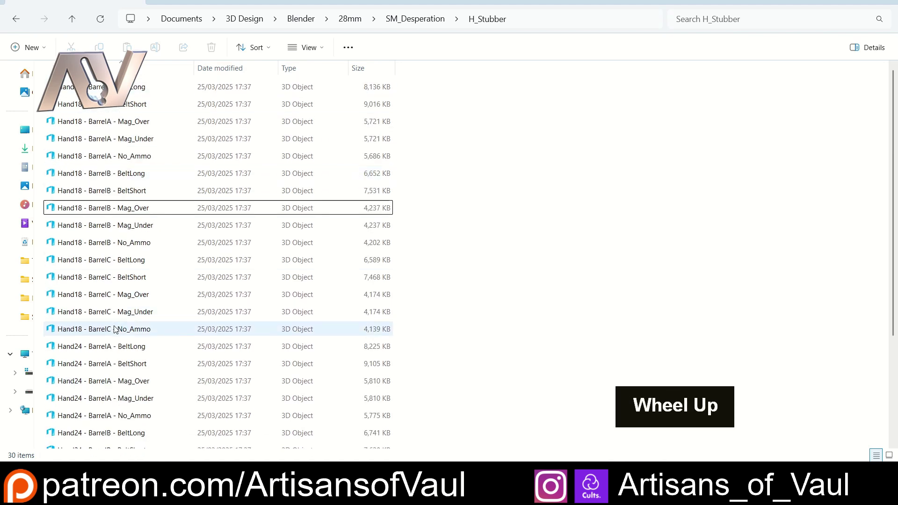
scroll(126, 325, down, 2)
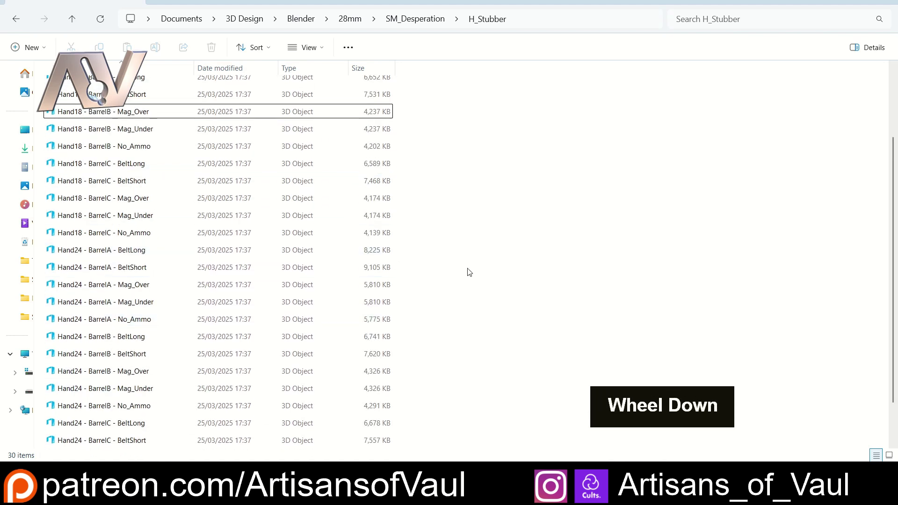